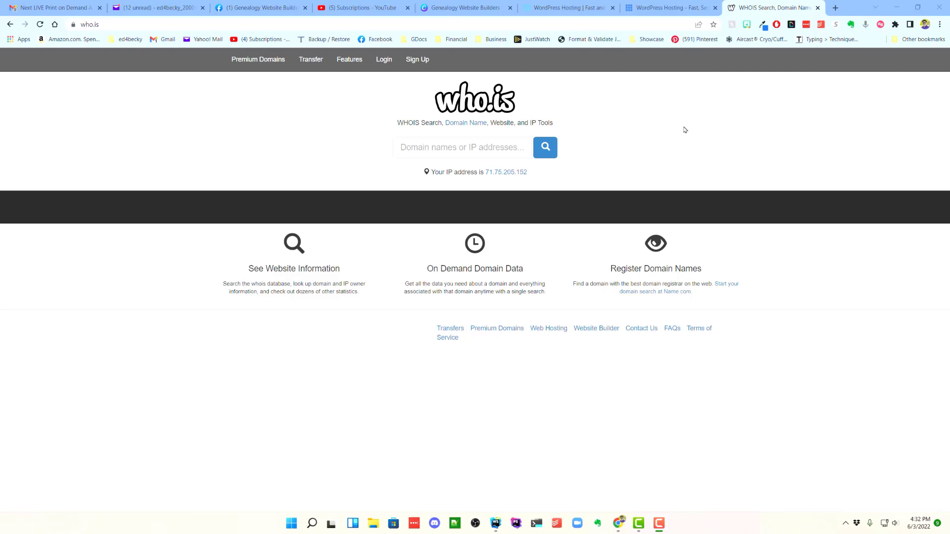
- Look up the WHOIS record for genealogywebsitebuilders.com and review its registration information
left_click(501, 147)
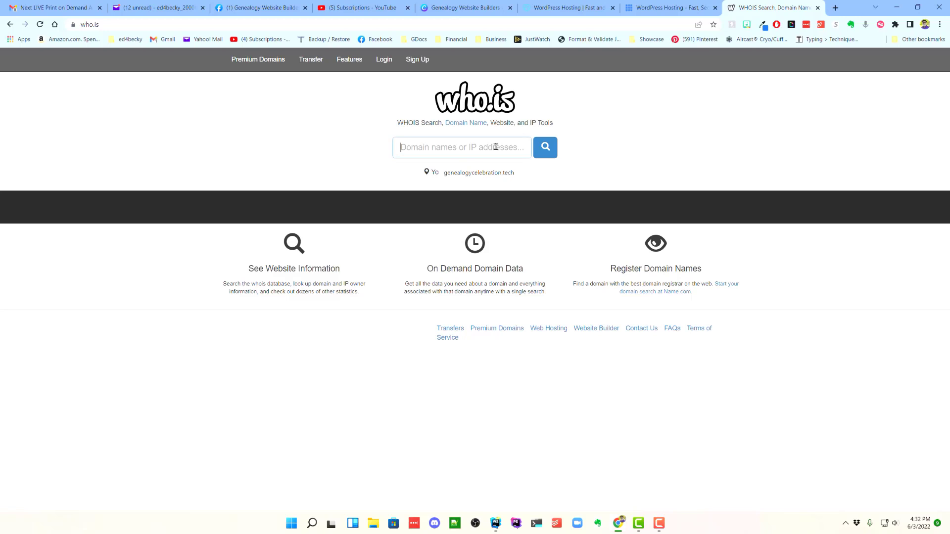
type("genealogywebs")
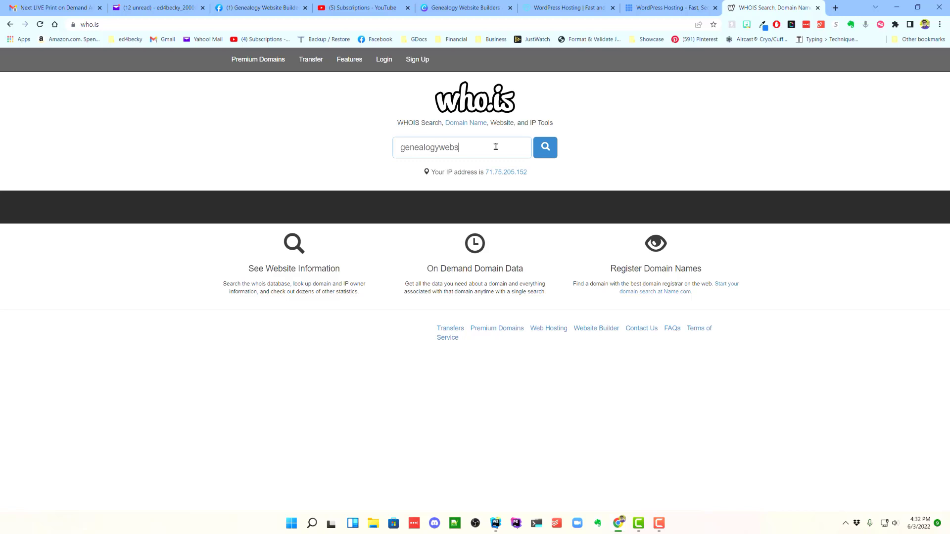
type("itebuilders.com")
left_click(551, 155)
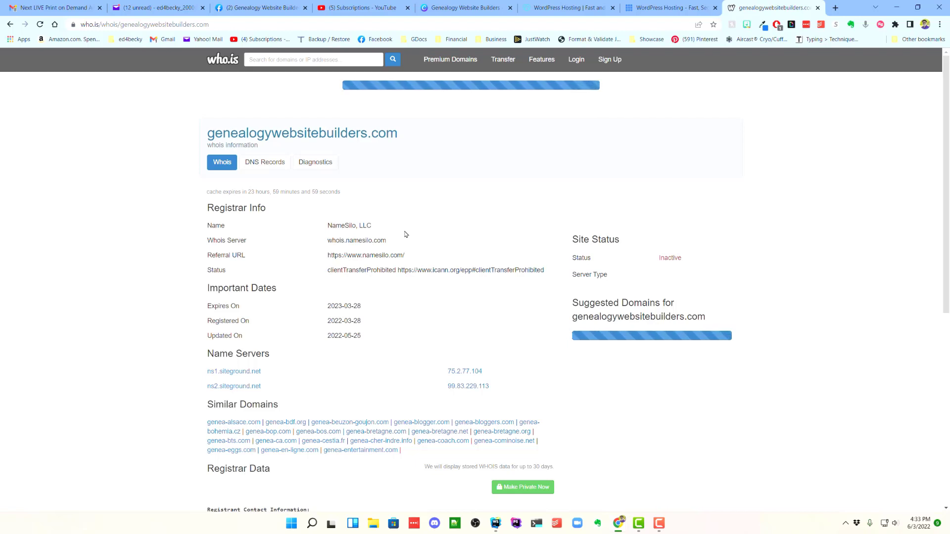
scroll(434, 267, "down", 2)
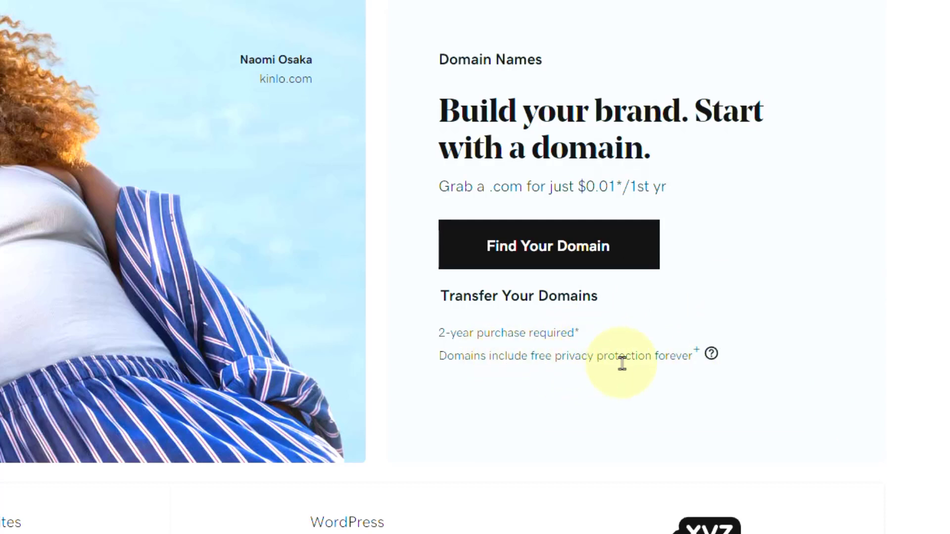
- On GoDaddy's home page, read the note on free privacy protection, close it, and open the domain finder
left_click(711, 354)
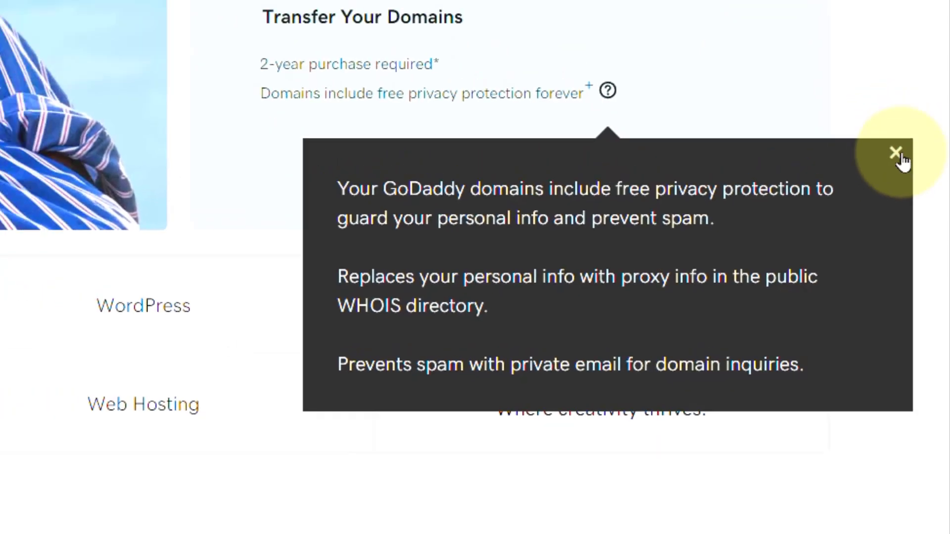
left_click(889, 118)
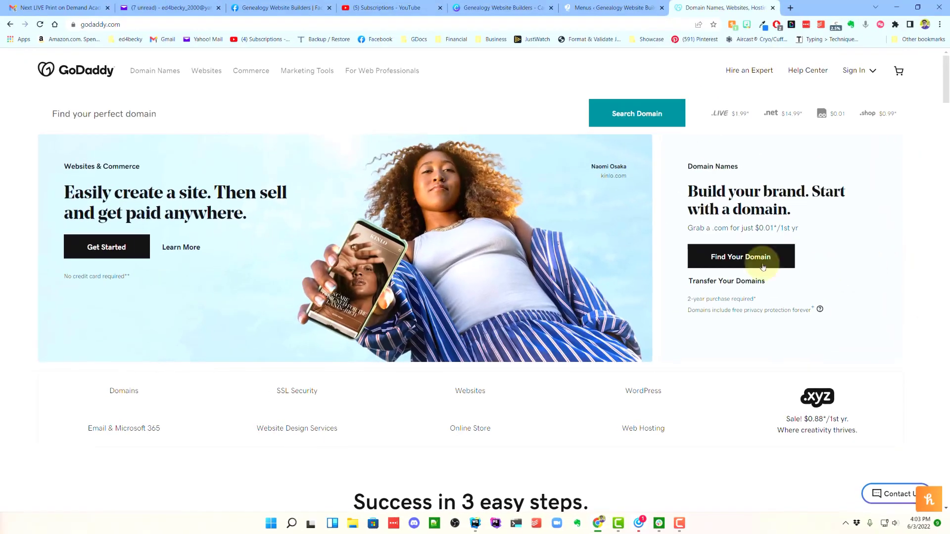
left_click(762, 267)
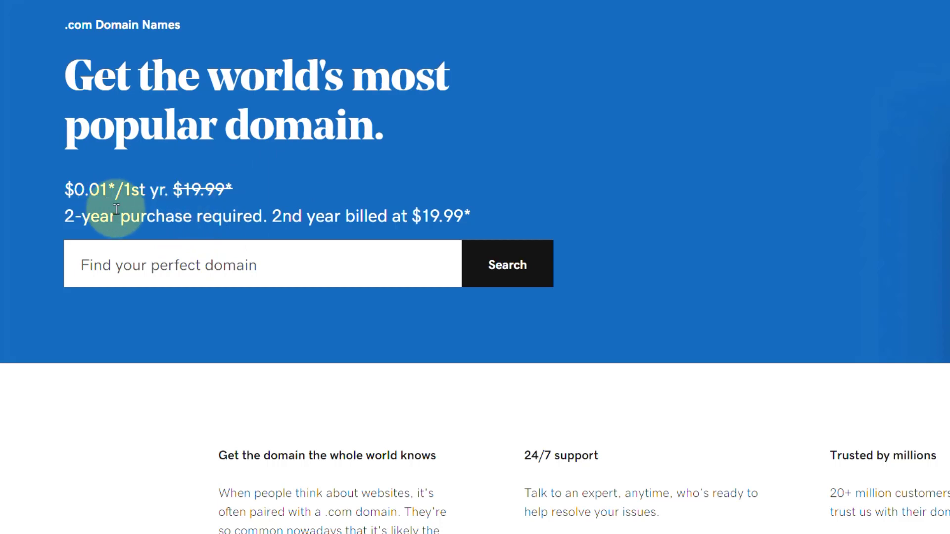
- Search GoDaddy for the domain mythompsonfamily.com and look over the offered endings and prices
left_click(238, 268)
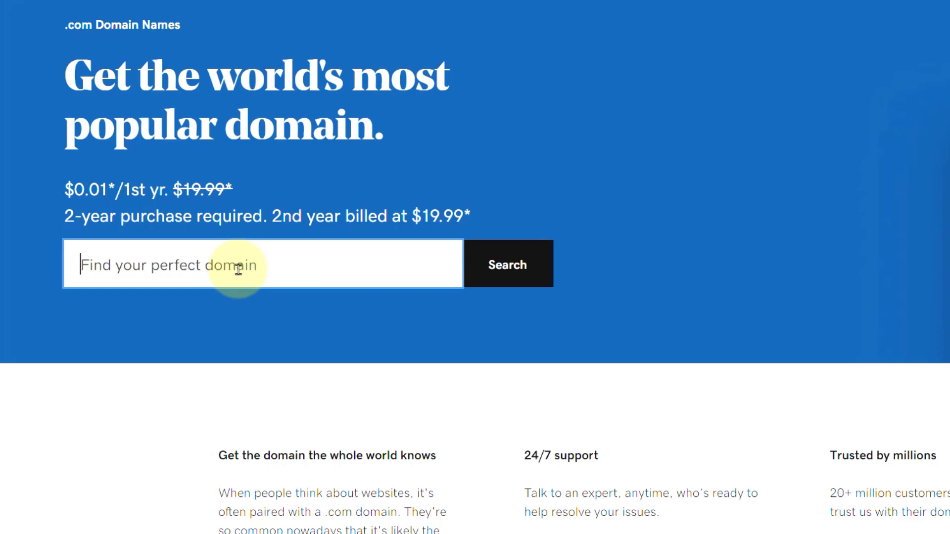
type("mytho")
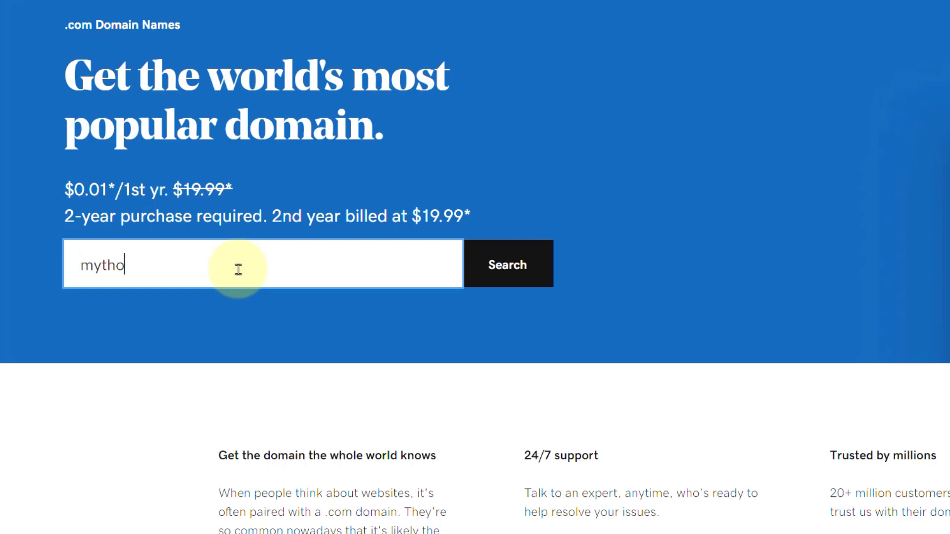
type("mpsonfamily.co")
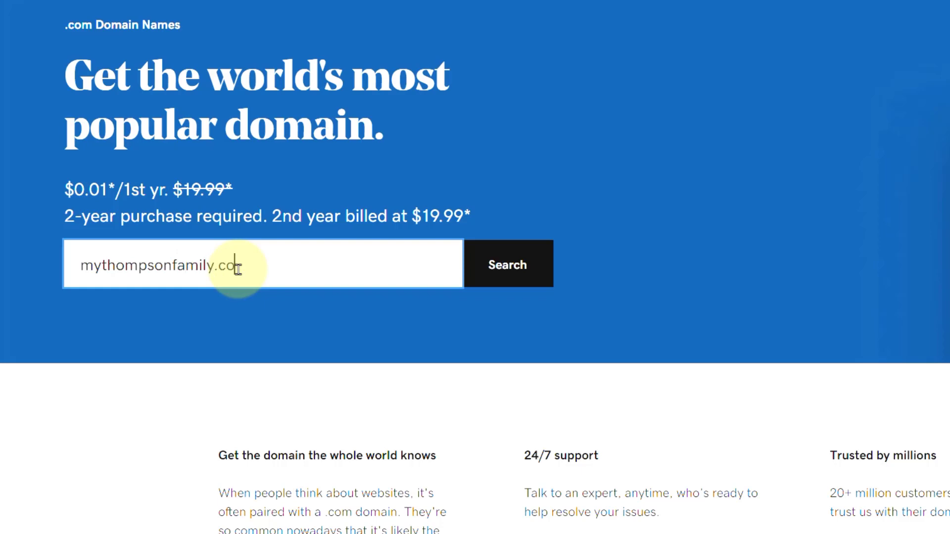
type("m")
left_click(502, 266)
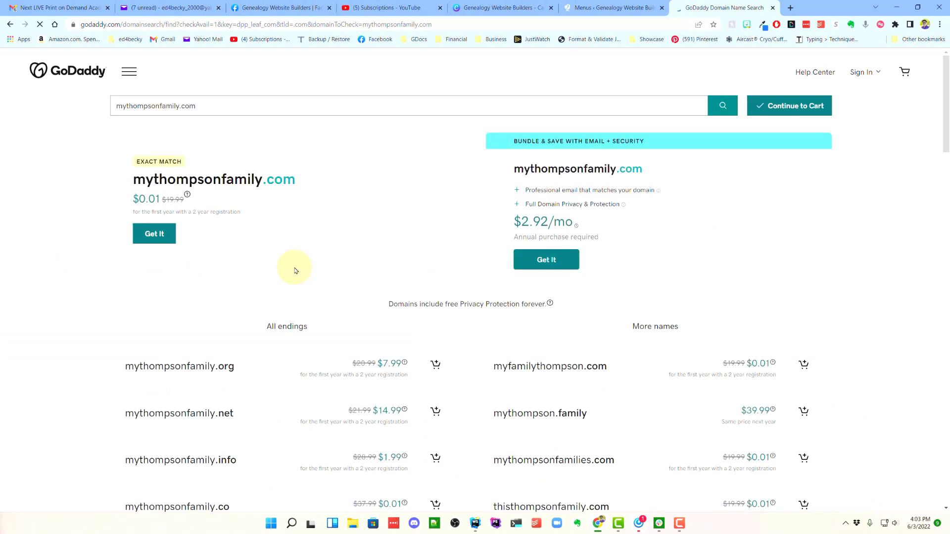
scroll(299, 257, "down", 1)
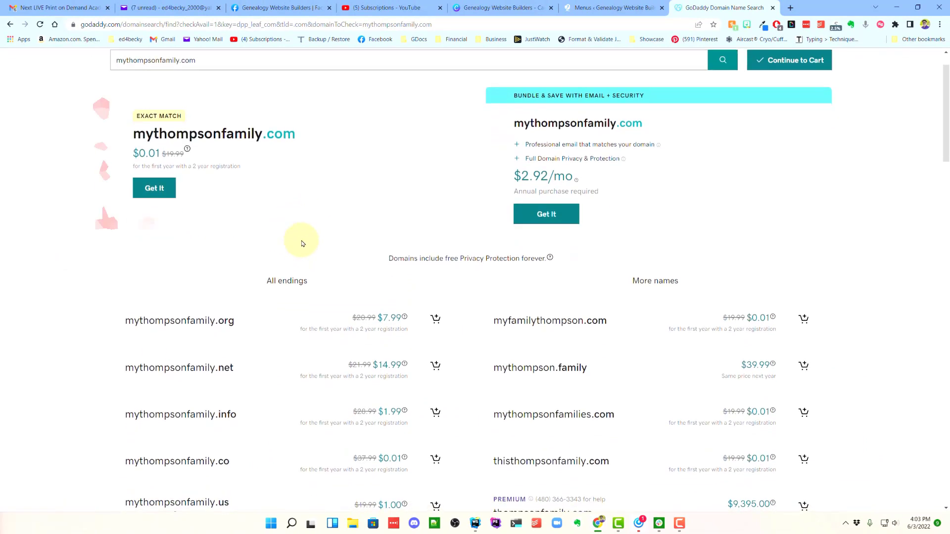
scroll(303, 243, "up", 1)
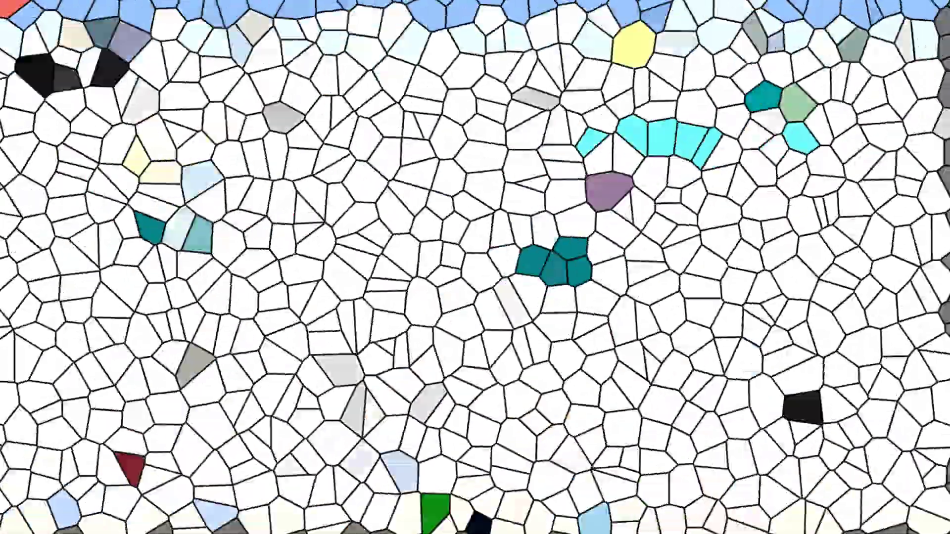
- Continue to the cart with mythompsonfamily.com and review the domain protection options and extras
left_click(790, 106)
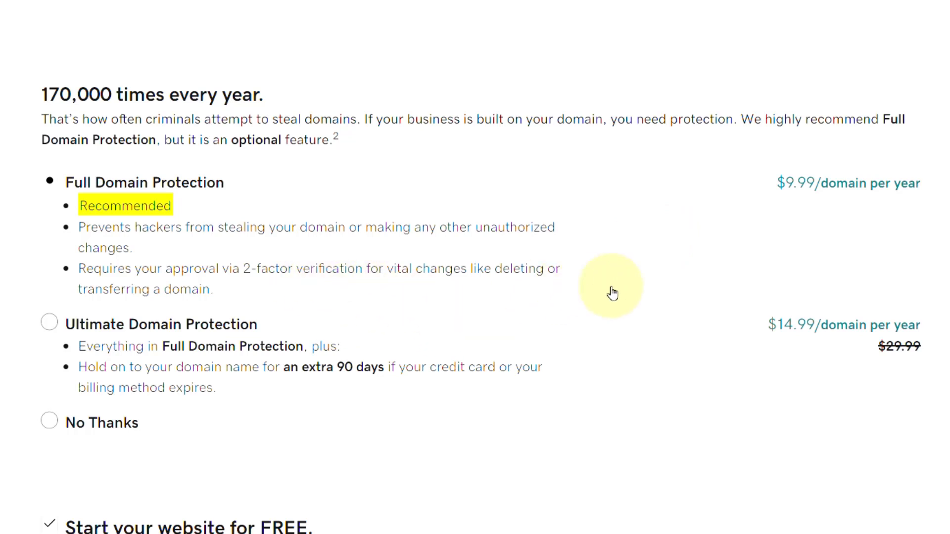
scroll(314, 339, "down", 2)
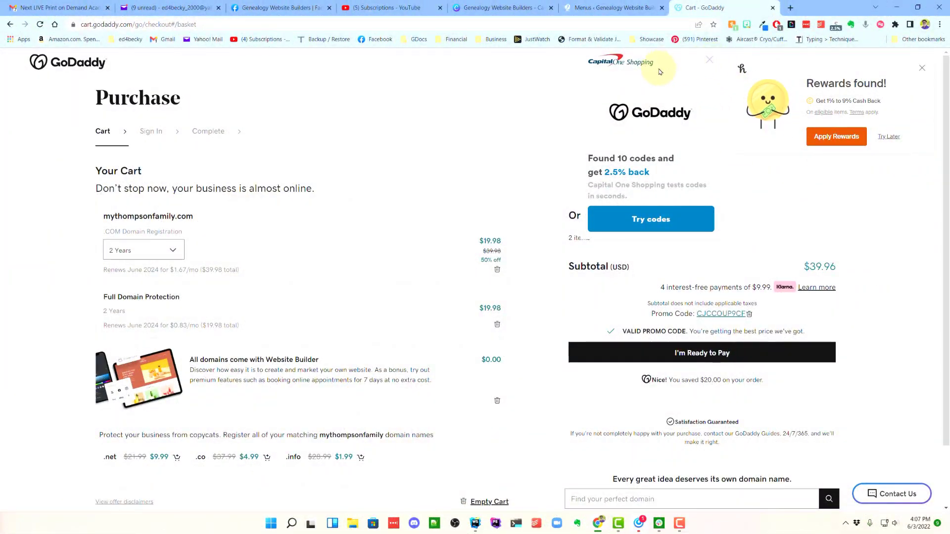
- Dismiss the shopping offer pop-ups, remove Full Domain Protection from the cart, and review the order summary at checkout
left_click(709, 60)
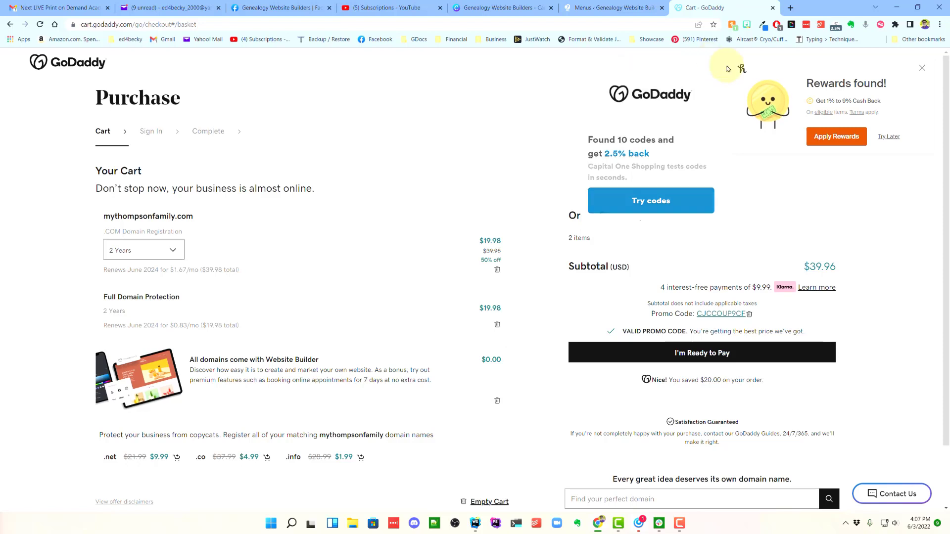
left_click(921, 71)
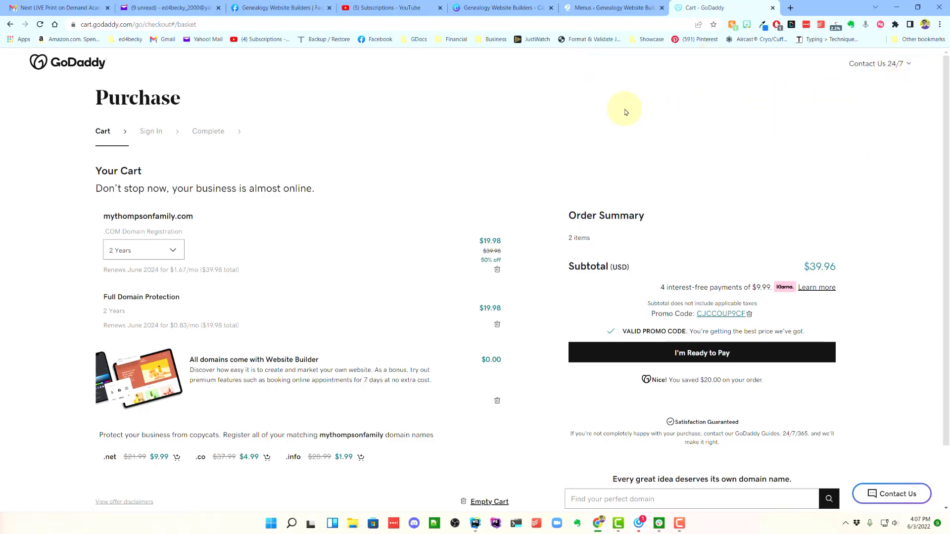
scroll(478, 198, "down", 1)
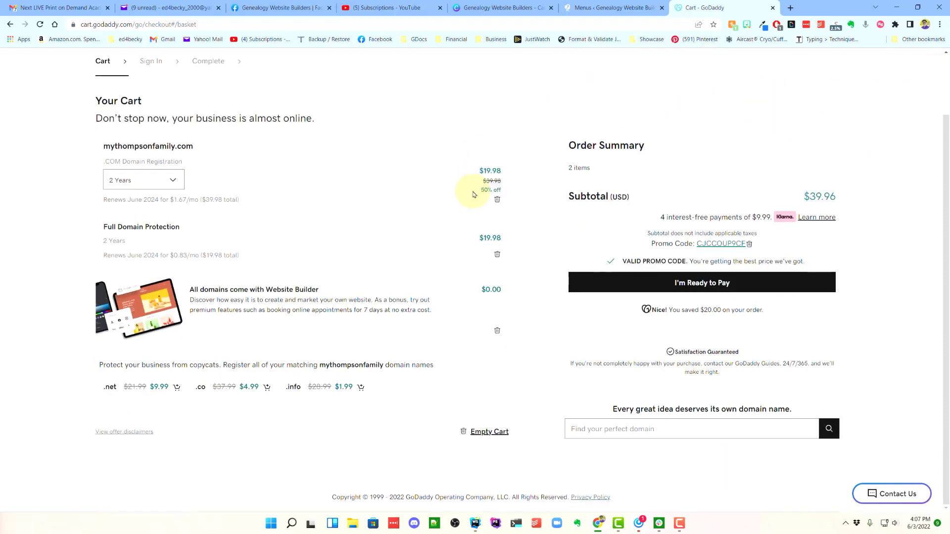
left_click(496, 255)
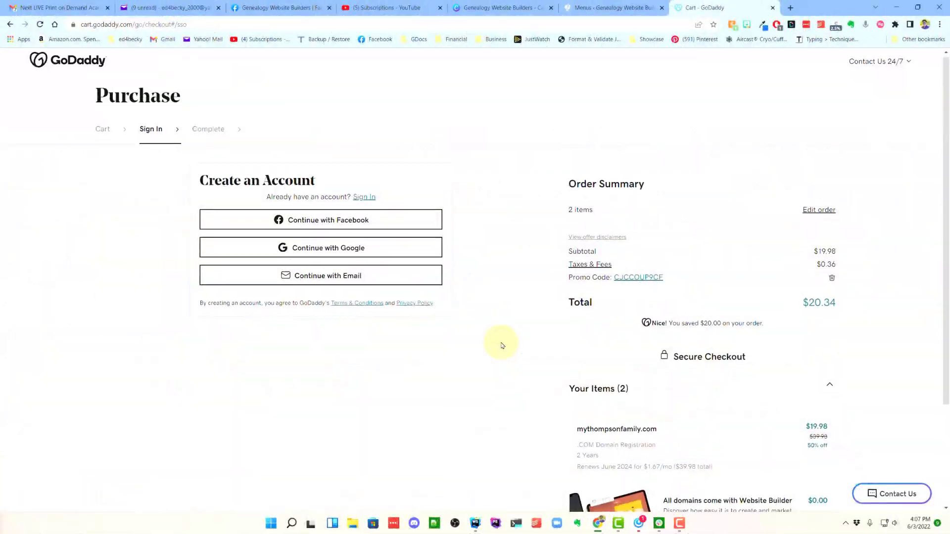
scroll(501, 345, "down", 2)
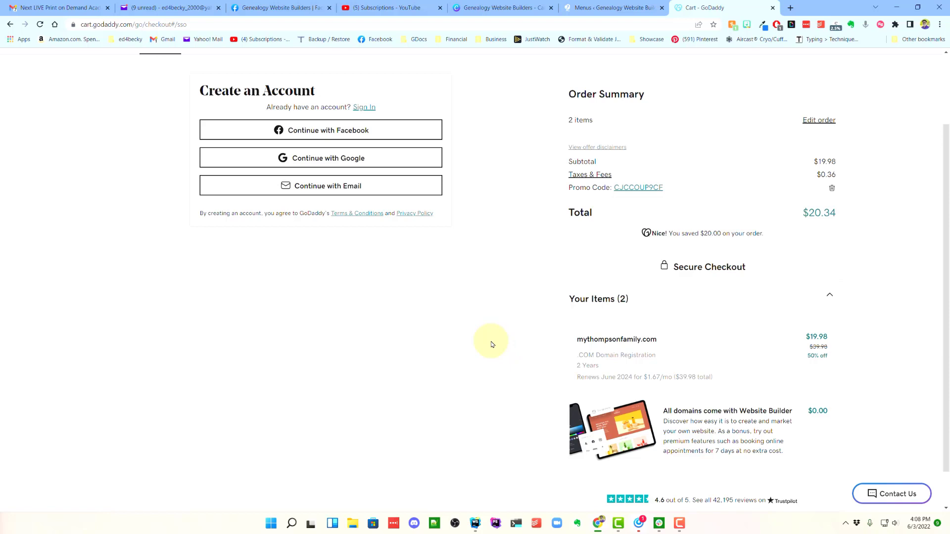
scroll(492, 345, "up", 2)
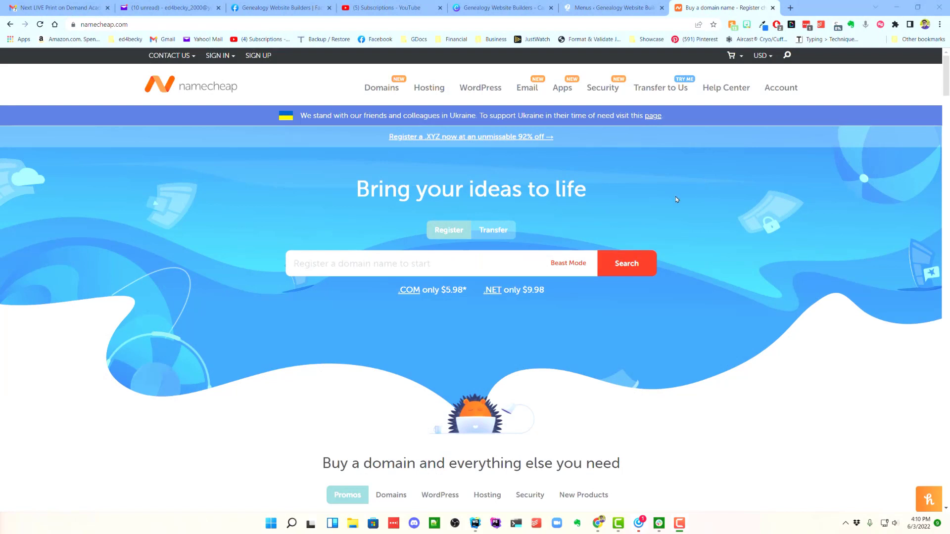
- On Namecheap, search for the domain mythompsonfamily.com
mouse_move(387, 94)
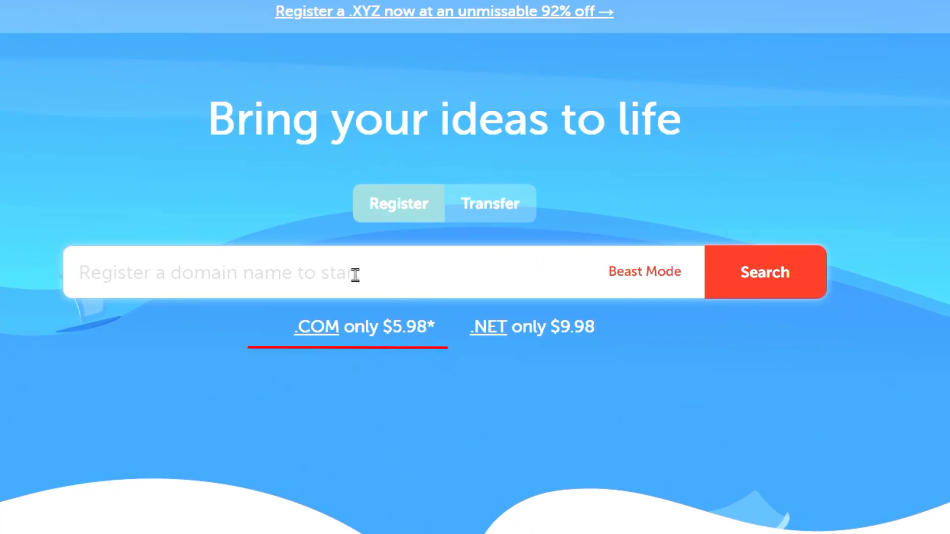
type("myt")
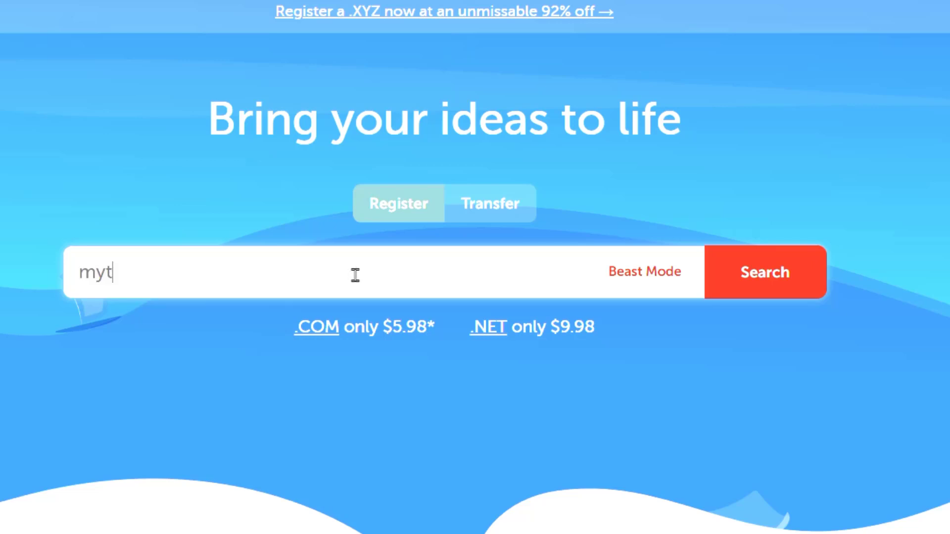
type("hompson")
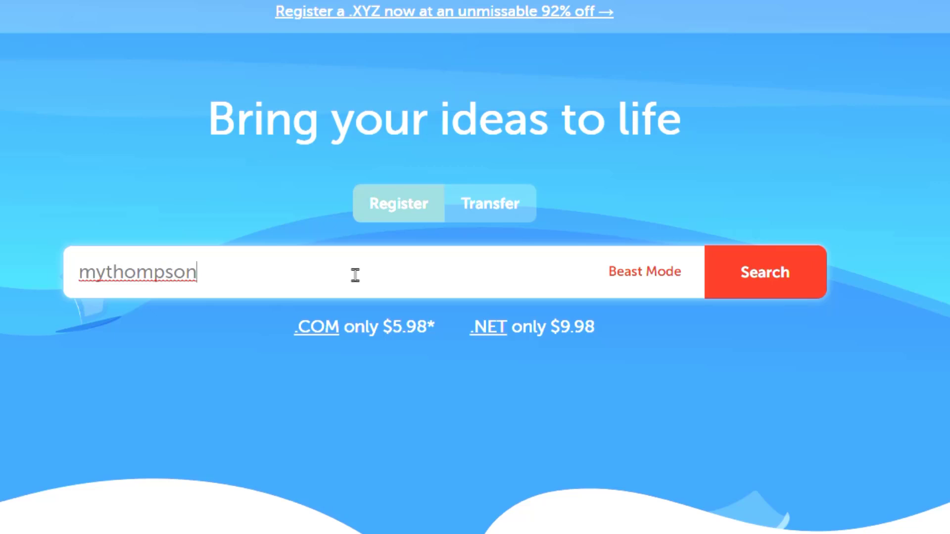
type("family.")
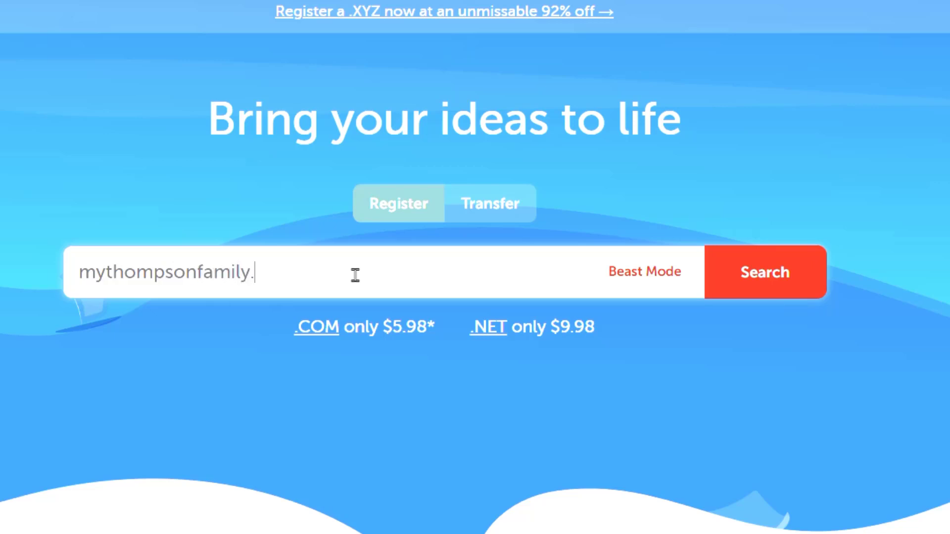
type("com")
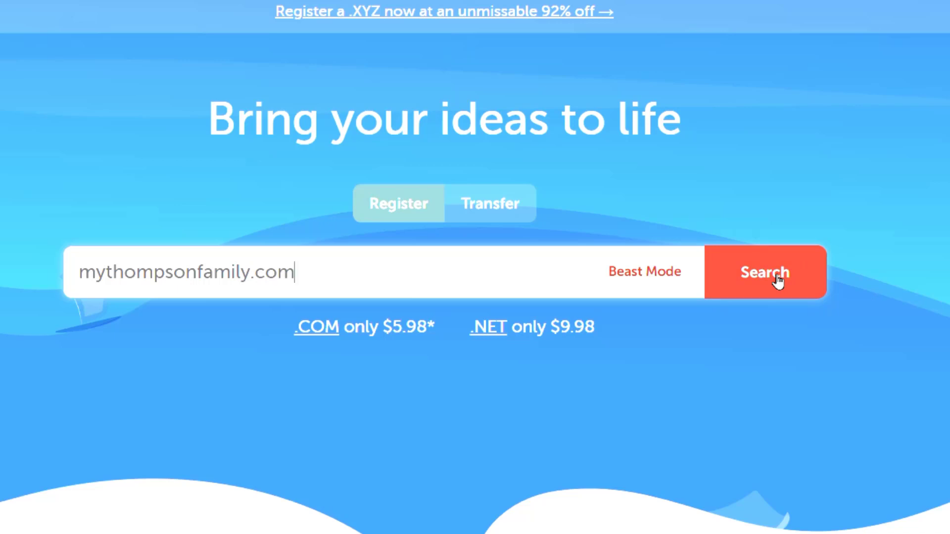
left_click(777, 280)
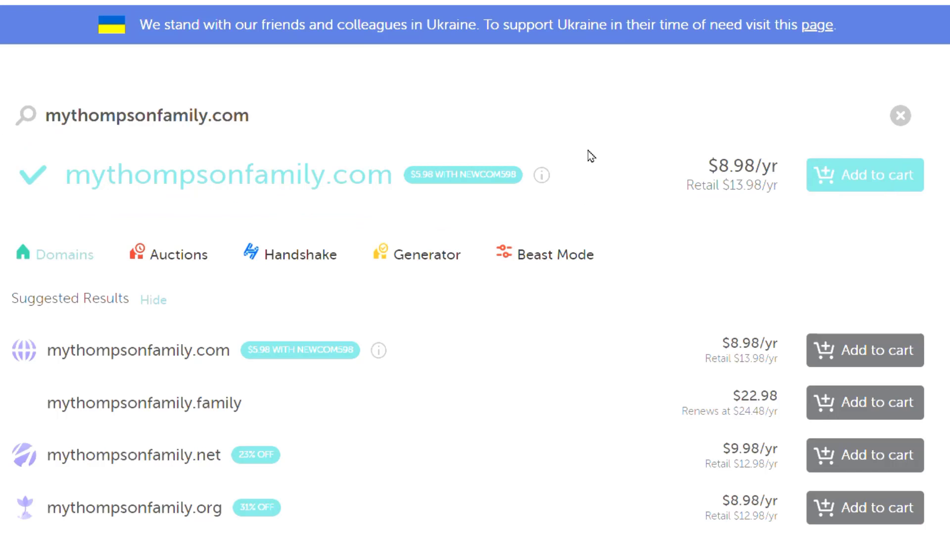
- Add mythompsonfamily.com to the Namecheap cart and check the information on the Premium DNS add-on
mouse_move(544, 183)
left_click(866, 181)
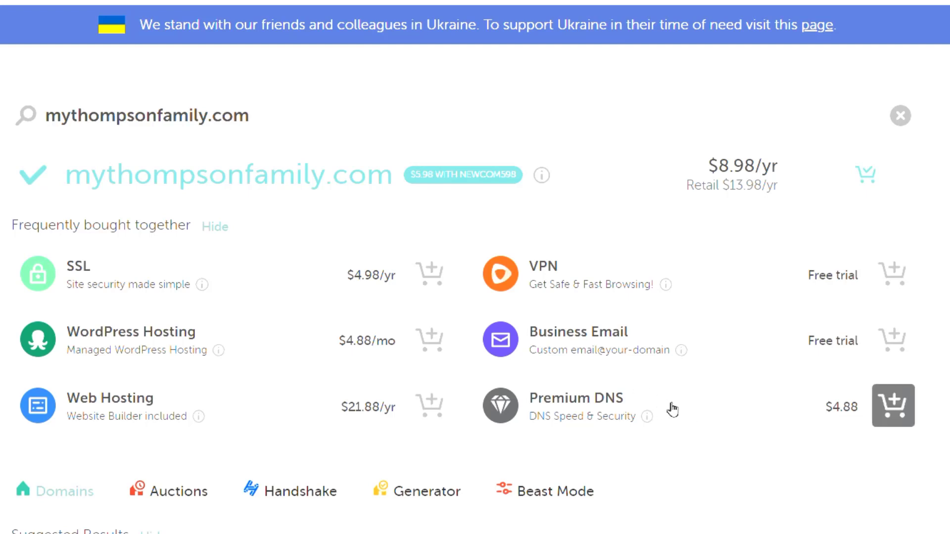
mouse_move(647, 421)
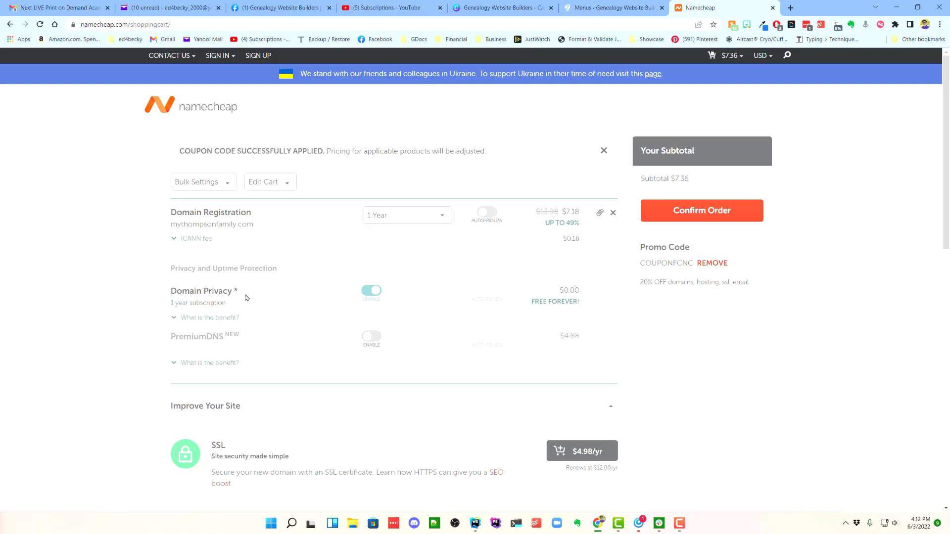
- Read the benefit descriptions for Domain Privacy and PremiumDNS in the cart and review the optional add-ons
left_click(215, 319)
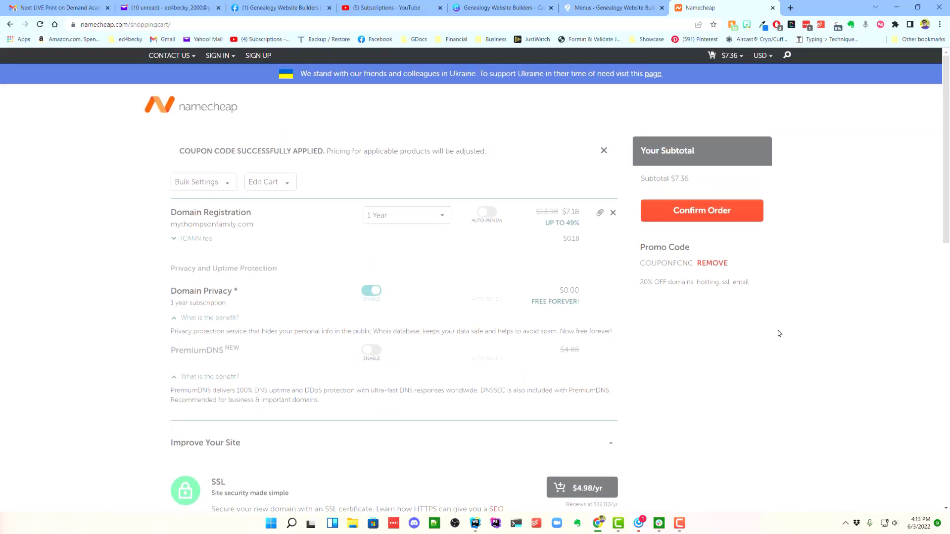
scroll(460, 273, "down", 9)
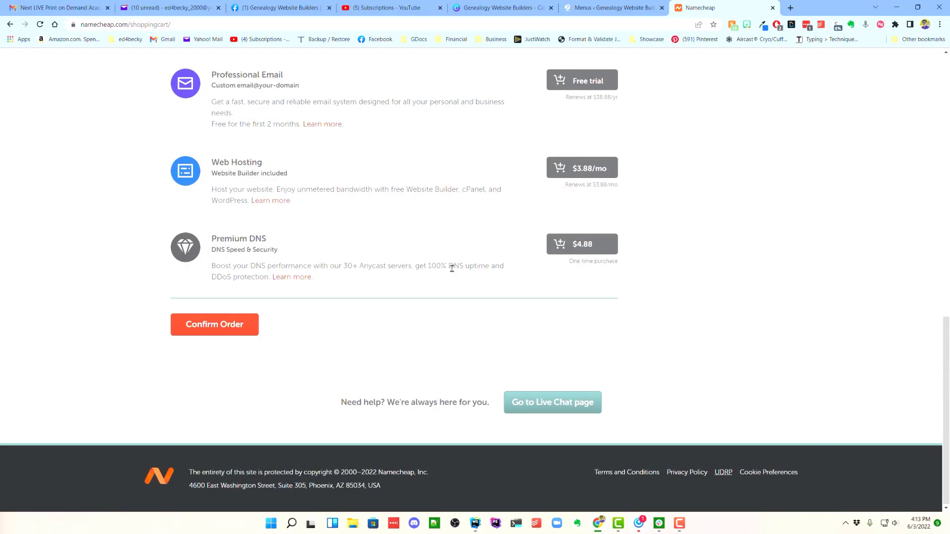
scroll(452, 268, "up", 10)
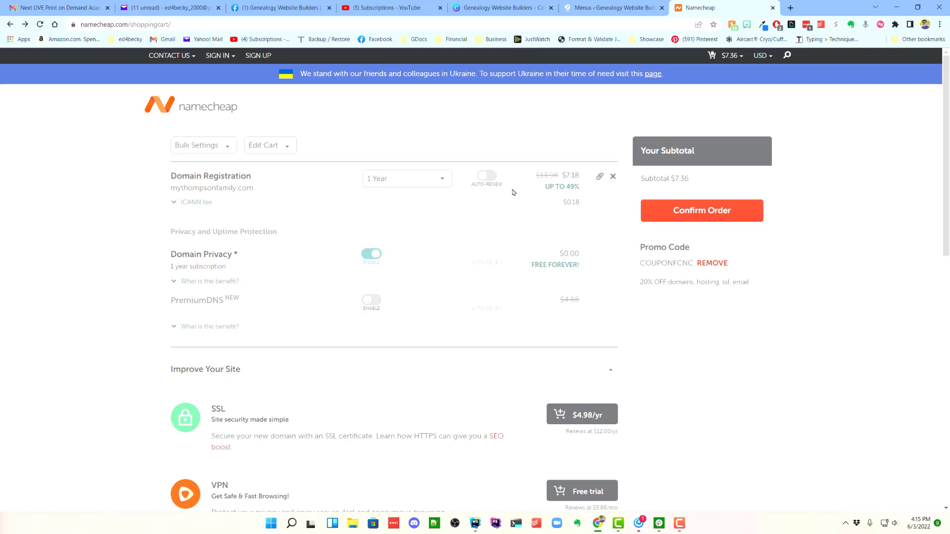
- Set the registration period of mythompsonfamily.com to 2 Years in the Namecheap cart
scroll(431, 204, "down", 1)
scroll(430, 203, "up", 1)
left_click(441, 183)
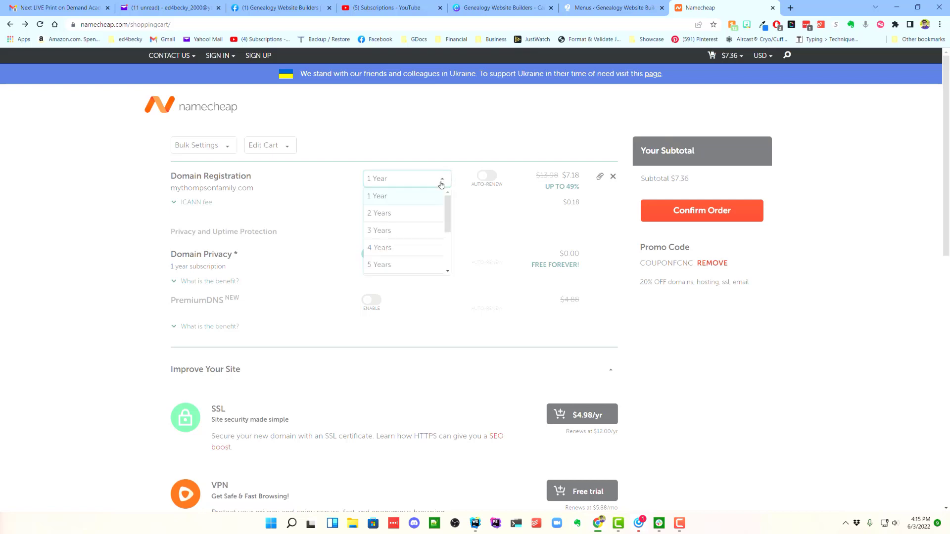
left_click(403, 215)
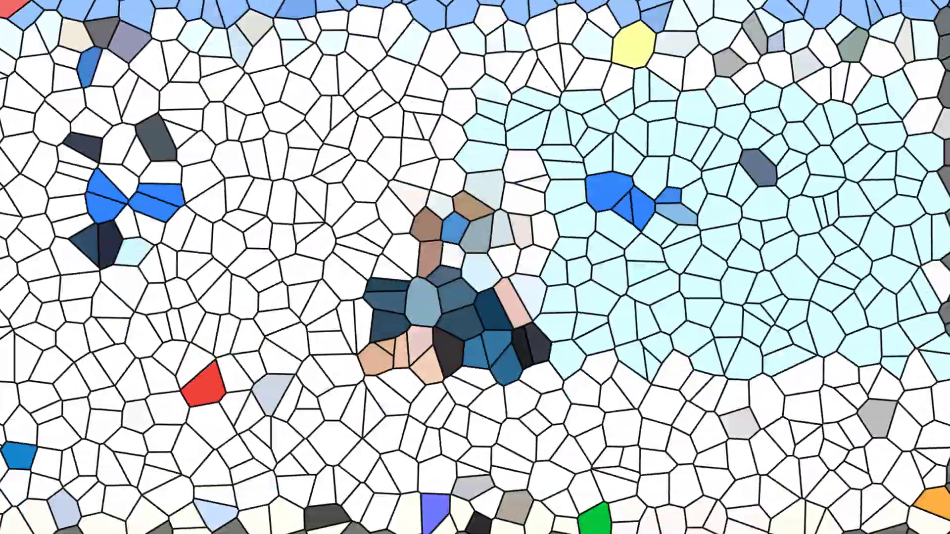
- Search for the domain mythompsonfamily.com on Bluehost's Domains page
left_click(198, 82)
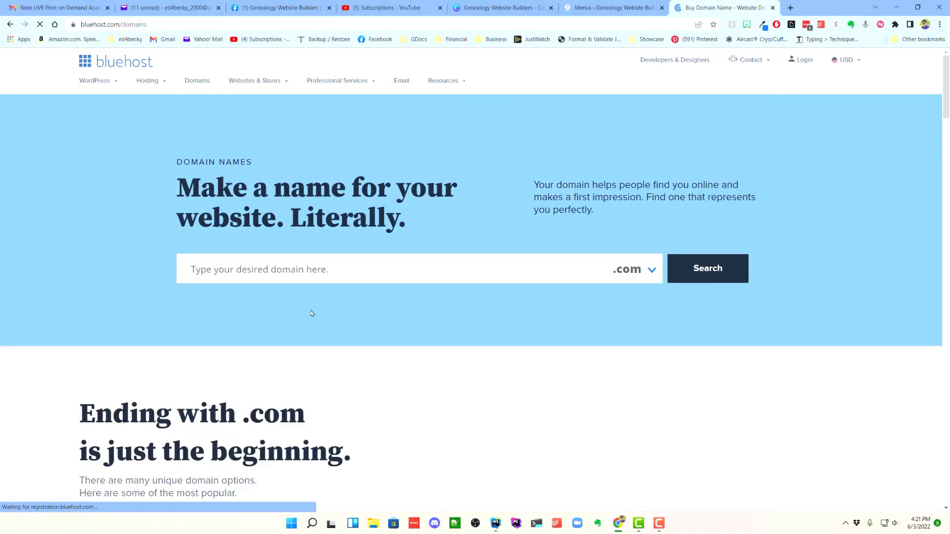
left_click(306, 276)
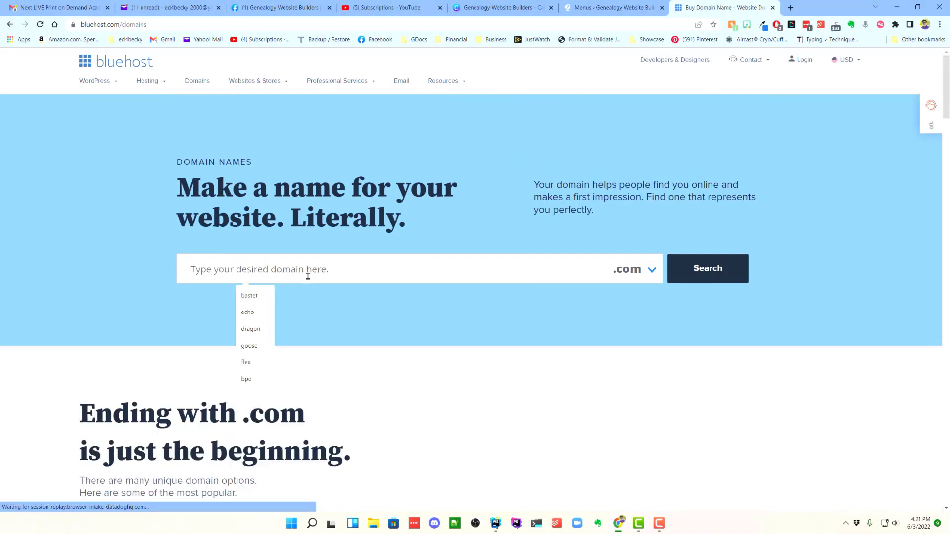
type("mythompso")
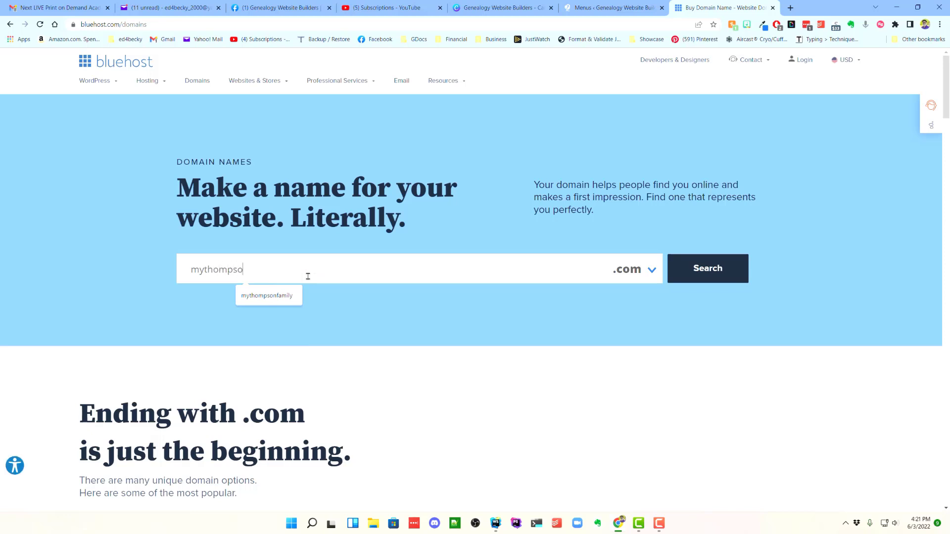
type("nfamily")
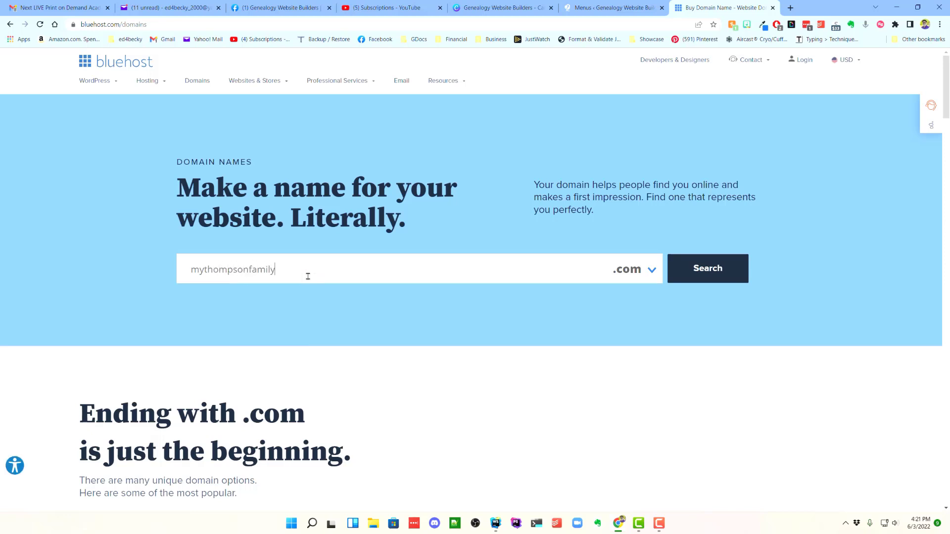
type(".com")
left_click(712, 277)
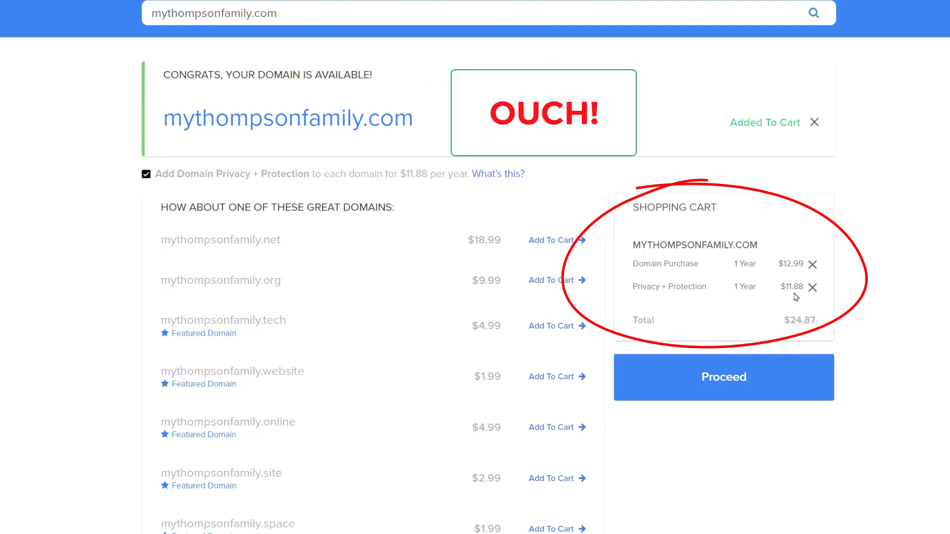
- Check Bluehost's explanation of what Domain Privacy + Protection covers and close it
left_click(501, 262)
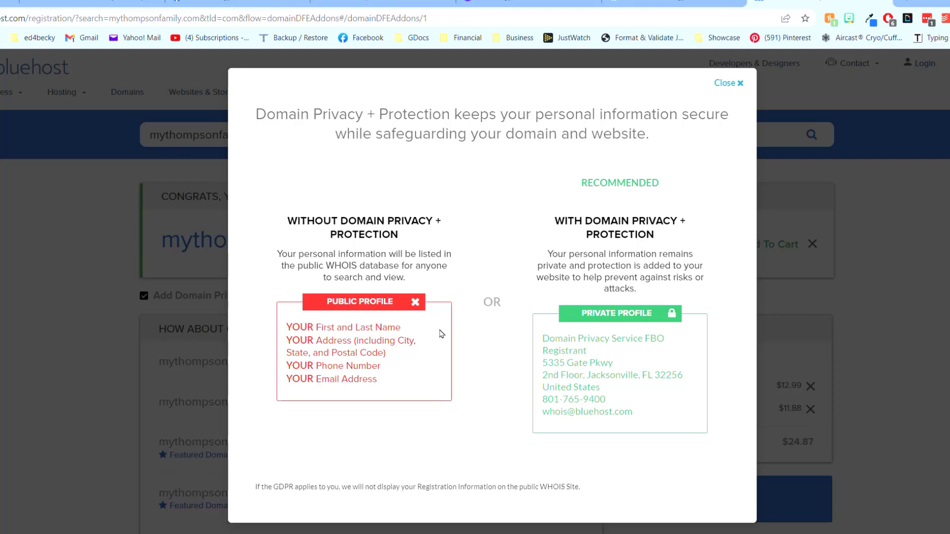
left_click(742, 87)
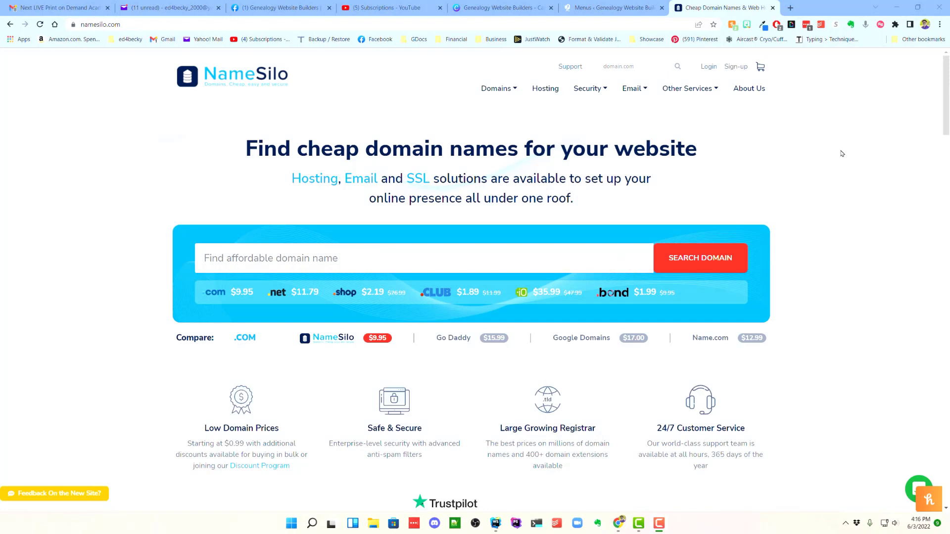
- On NameSilo, search for mythompsonfamily.com and add the .com domain to the cart
left_click(508, 93)
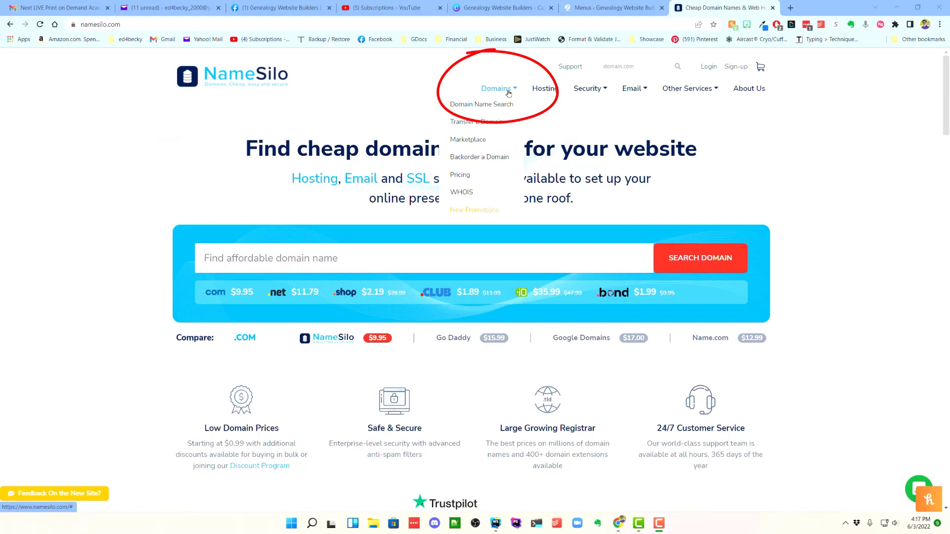
left_click(633, 68)
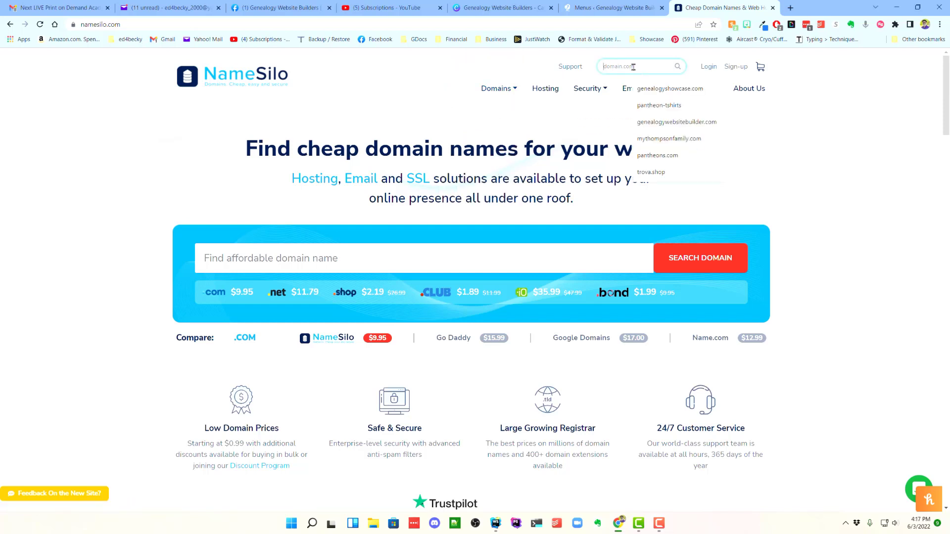
left_click(333, 256)
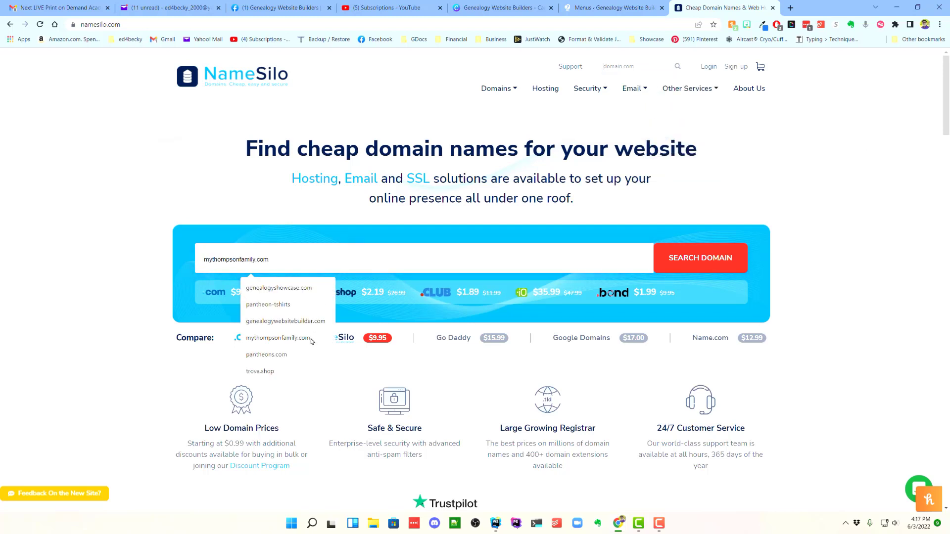
left_click(278, 338)
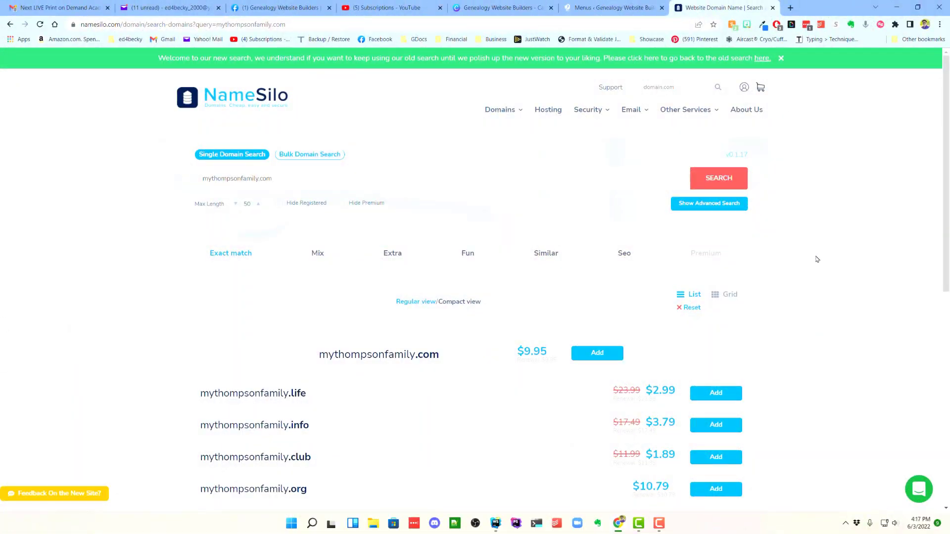
left_click(595, 354)
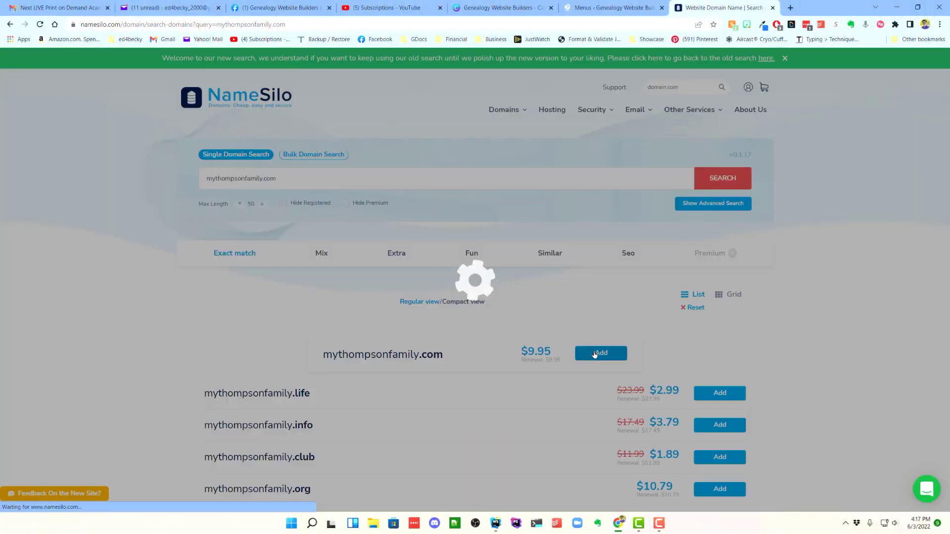
scroll(548, 344, "down", 1)
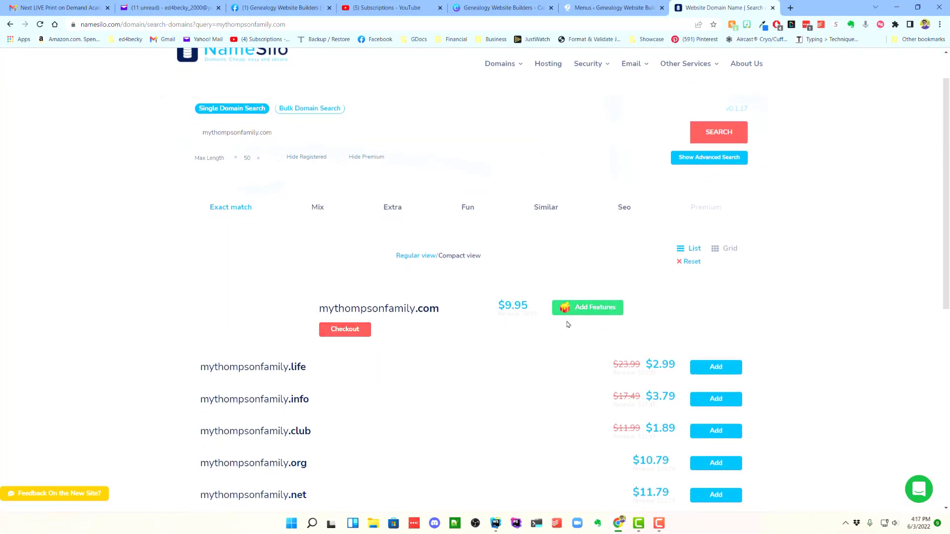
- Decline the Premium DNS domain protection for mythompsonfamily.com and proceed to the NameSilo checkout
left_click(606, 312)
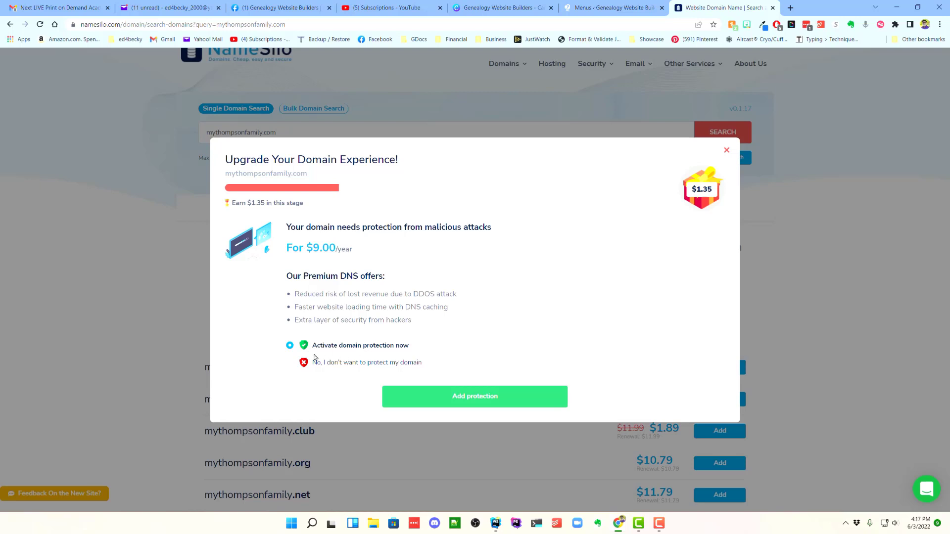
left_click(290, 365)
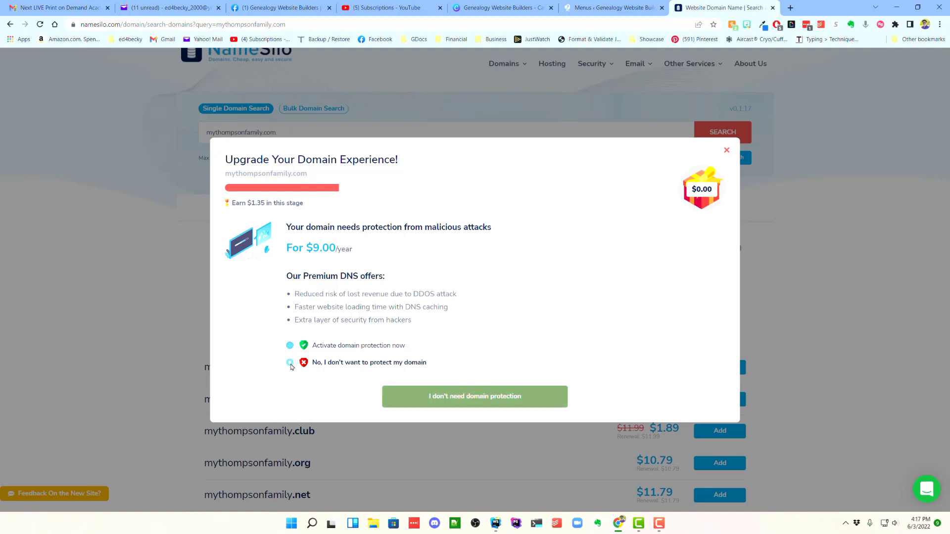
left_click(490, 397)
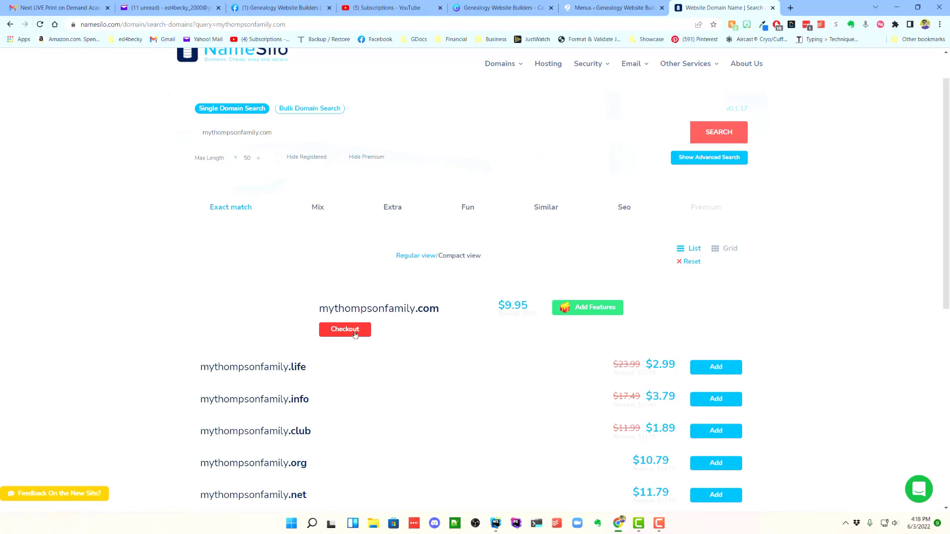
left_click(355, 331)
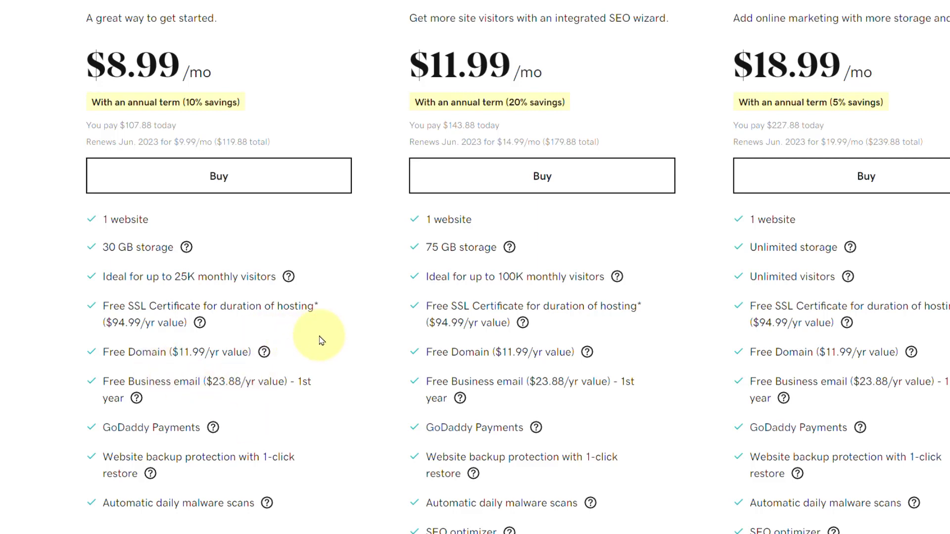
- On GoDaddy's hosting plans page, read the free domain restrictions of the $8.99/mo plan, highlighting the initial-term and renewal conditions
left_click(263, 353)
scroll(348, 508, "down", 3)
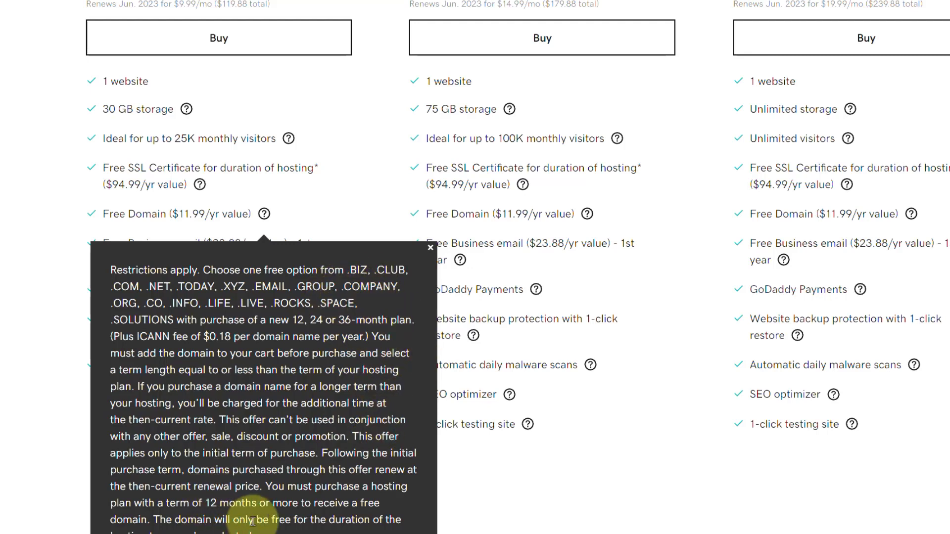
left_click_drag(352, 437, 377, 503)
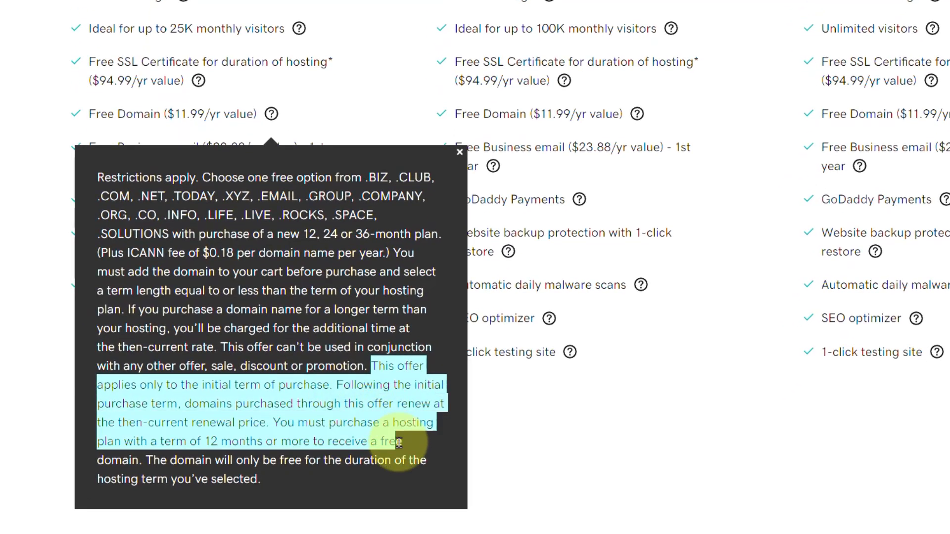
left_click_drag(399, 442, 268, 431)
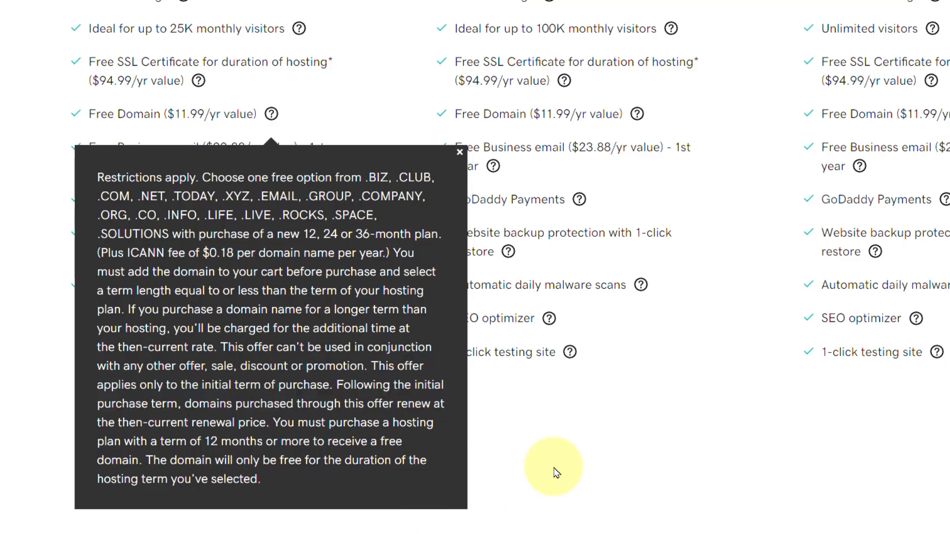
- Switch to Bluehost's WordPress Hosting page, review the plans and read the regular rate terms of the Basic plan
left_click(721, 7)
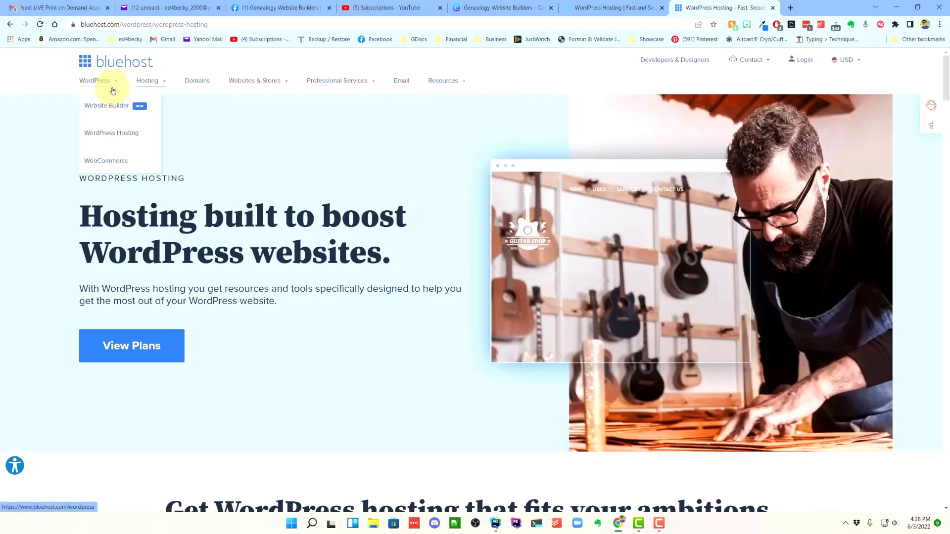
scroll(378, 247, "down", 2)
scroll(378, 248, "down", 6)
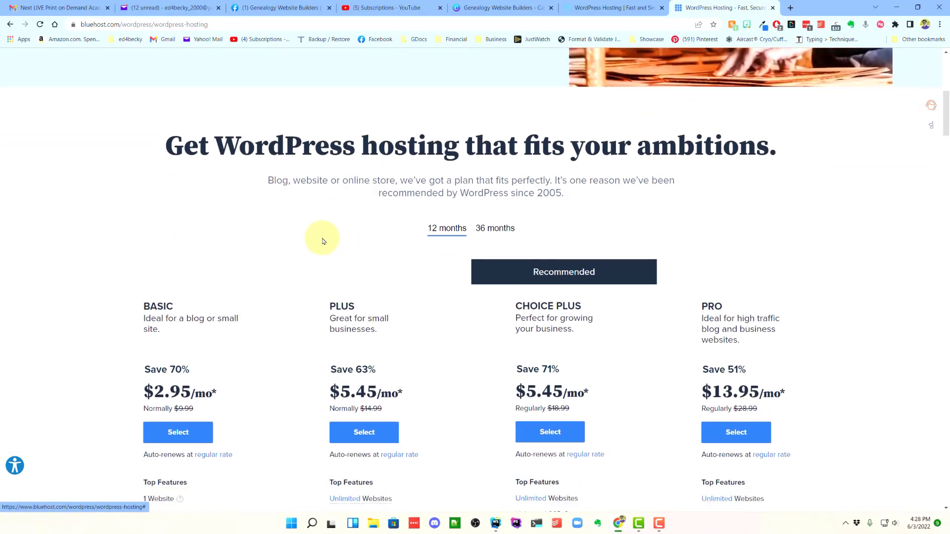
scroll(169, 242, "down", 2)
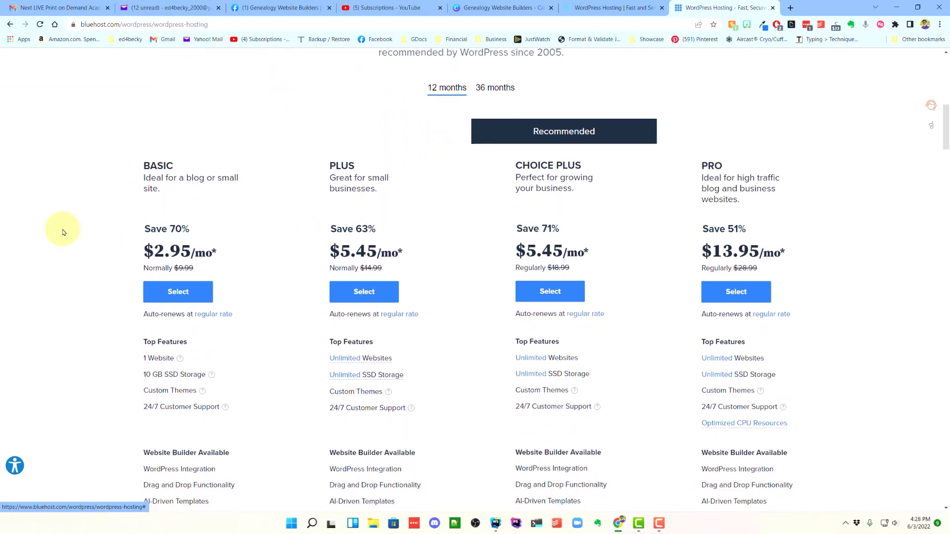
scroll(226, 233, "down", 1)
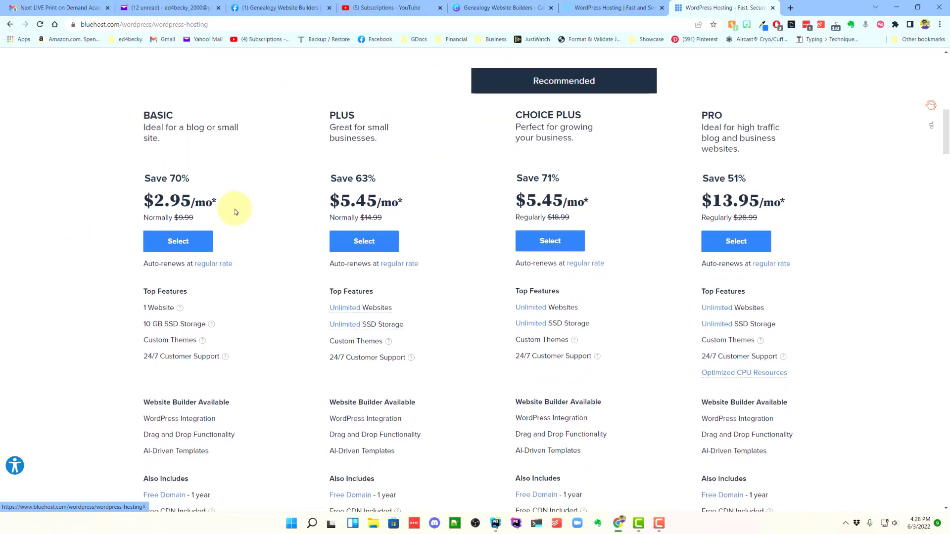
left_click(216, 265)
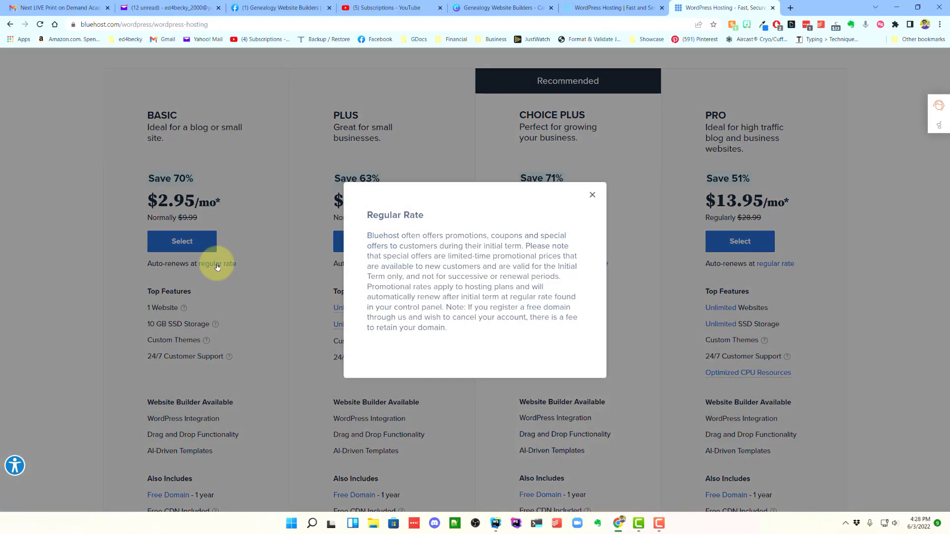
left_click(596, 195)
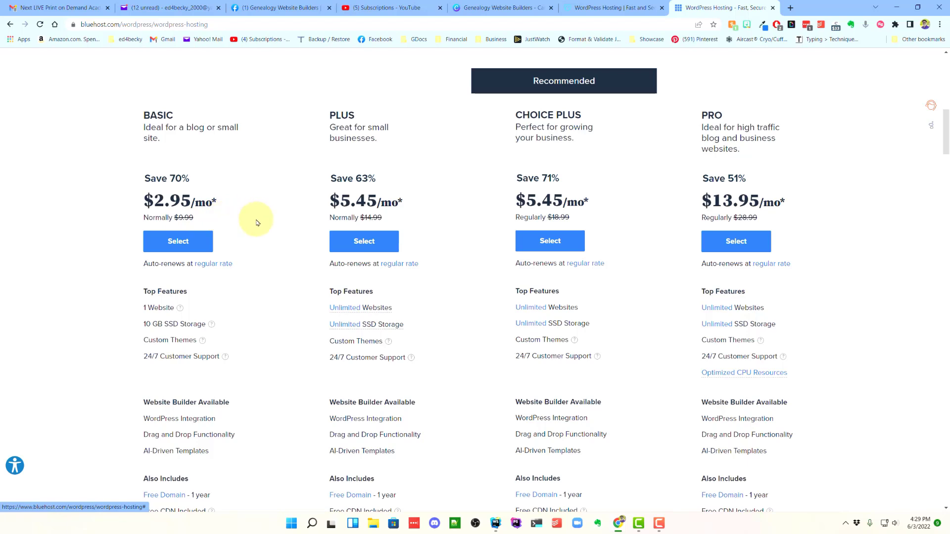
- Read the Free Domain Policy of Bluehost's Basic plan and review the plan's included features and pricing
scroll(257, 223, "down", 4)
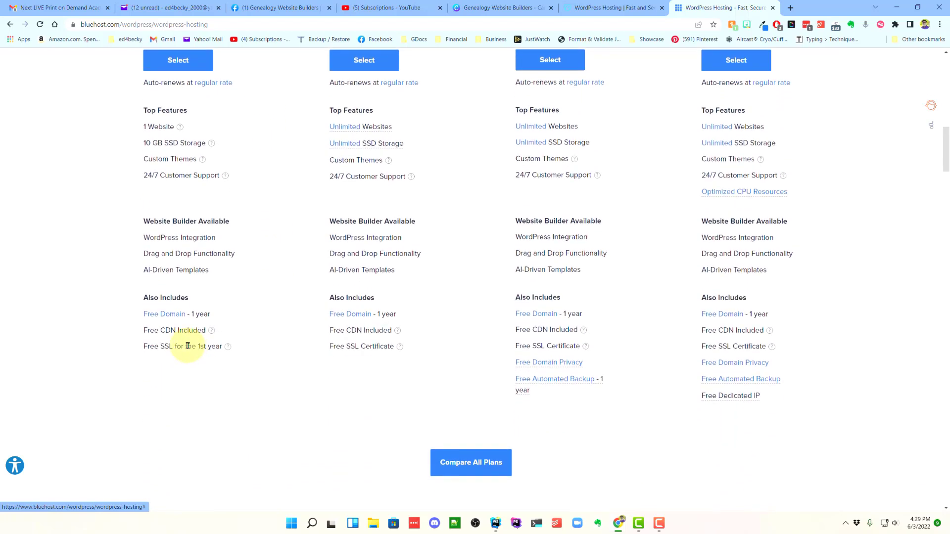
left_click(176, 312)
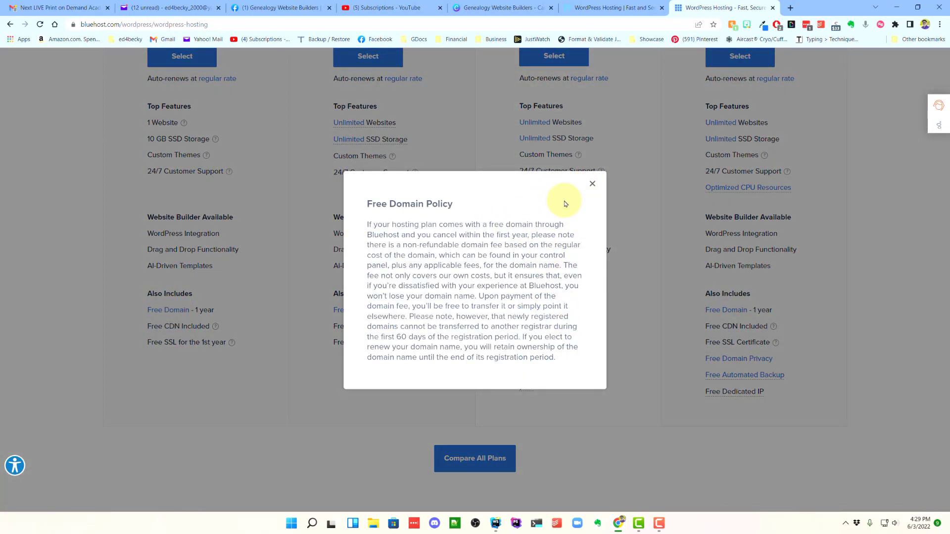
left_click(592, 184)
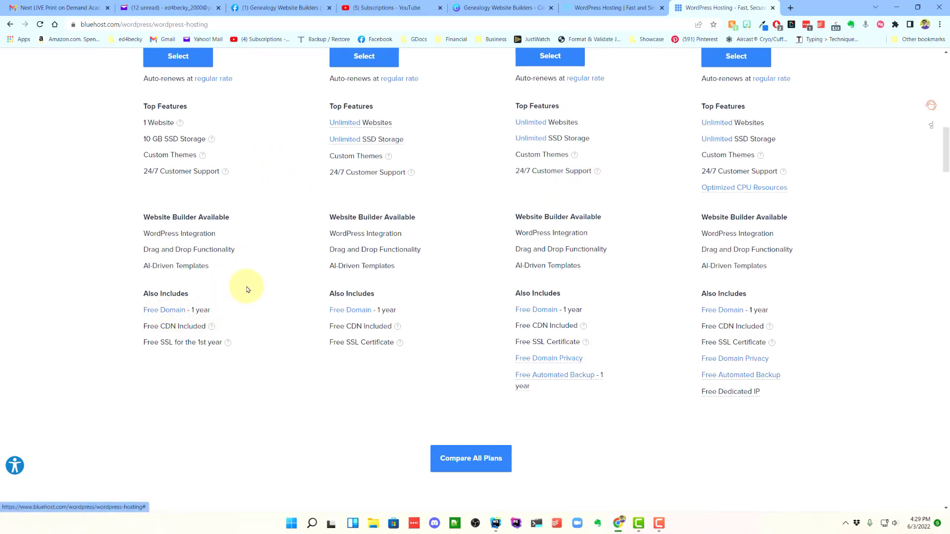
scroll(246, 284, "up", 3)
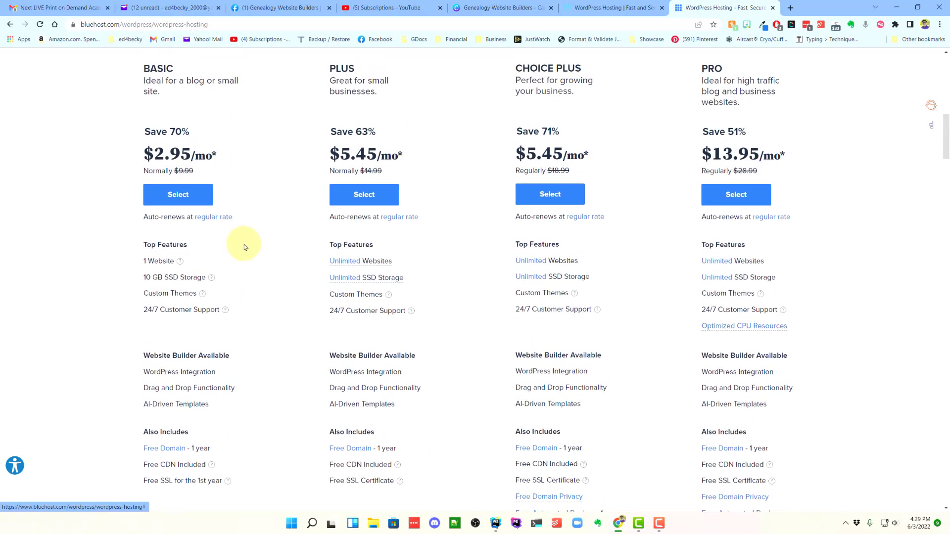
scroll(243, 250, "up", 3)
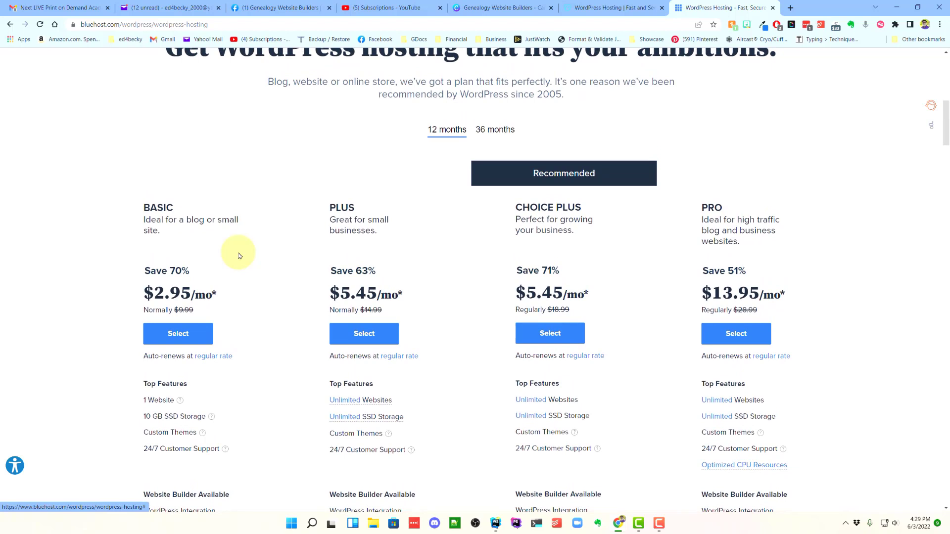
scroll(239, 256, "up", 2)
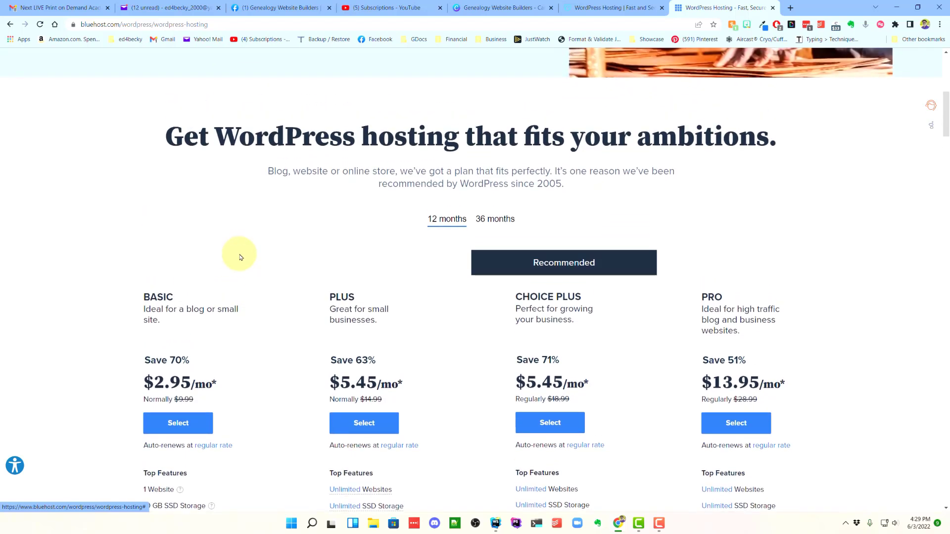